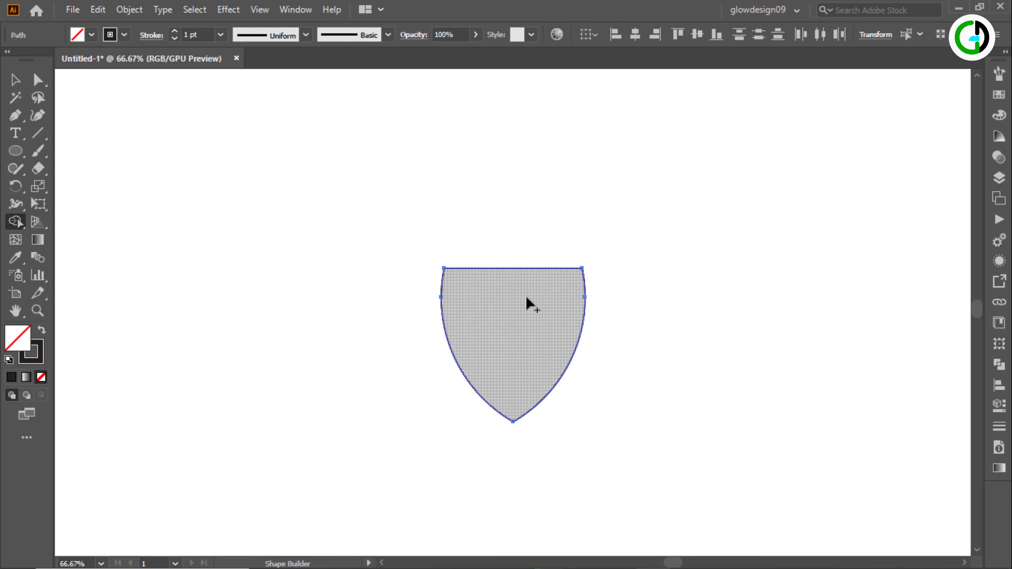
Move the finished shield outline to an empty area on the right side of the canvas.
left_click(484, 290)
left_click(14, 82)
left_click(154, 159)
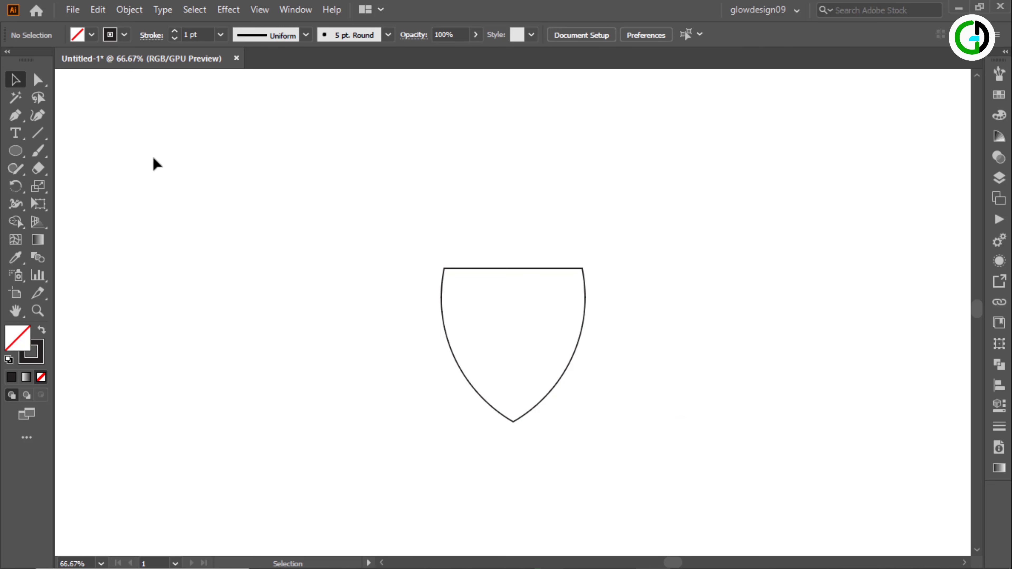
left_click_drag(449, 349, 760, 282)
left_click(533, 244)
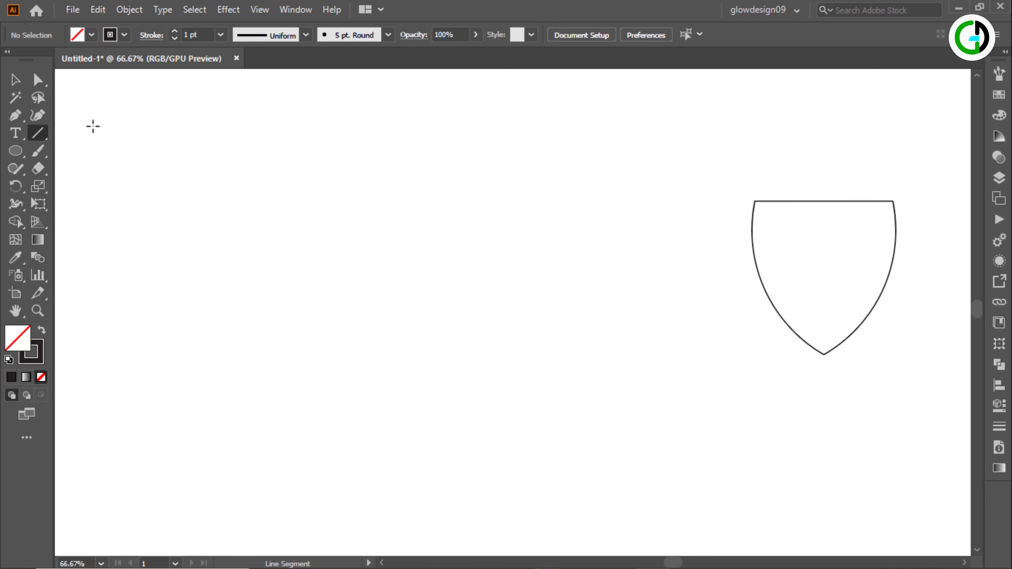
Draw a vertical line about 385 pt long and duplicate it a short distance to its right.
left_click_drag(98, 129, 108, 459)
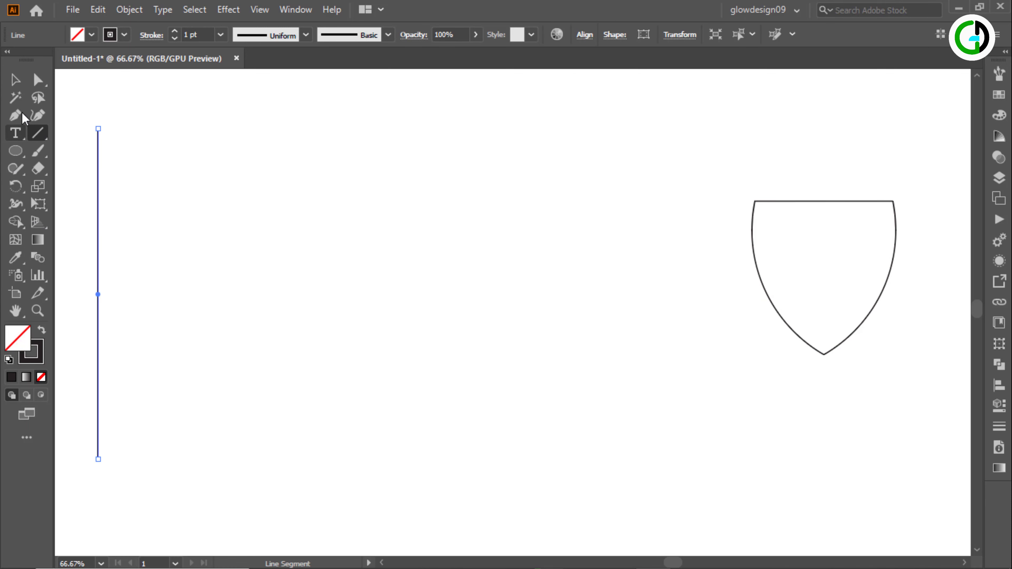
left_click(15, 80)
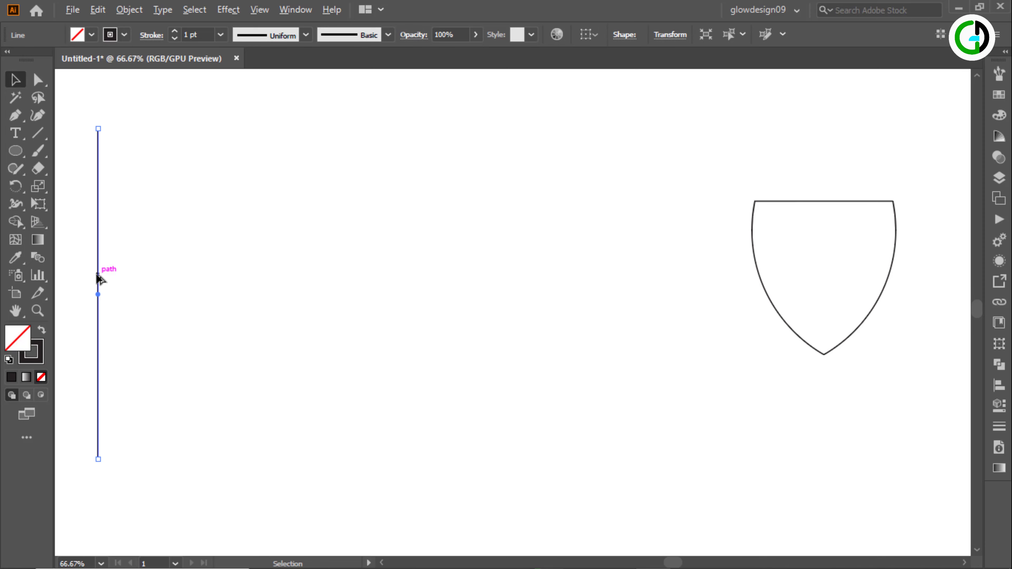
left_click_drag(97, 279, 117, 275)
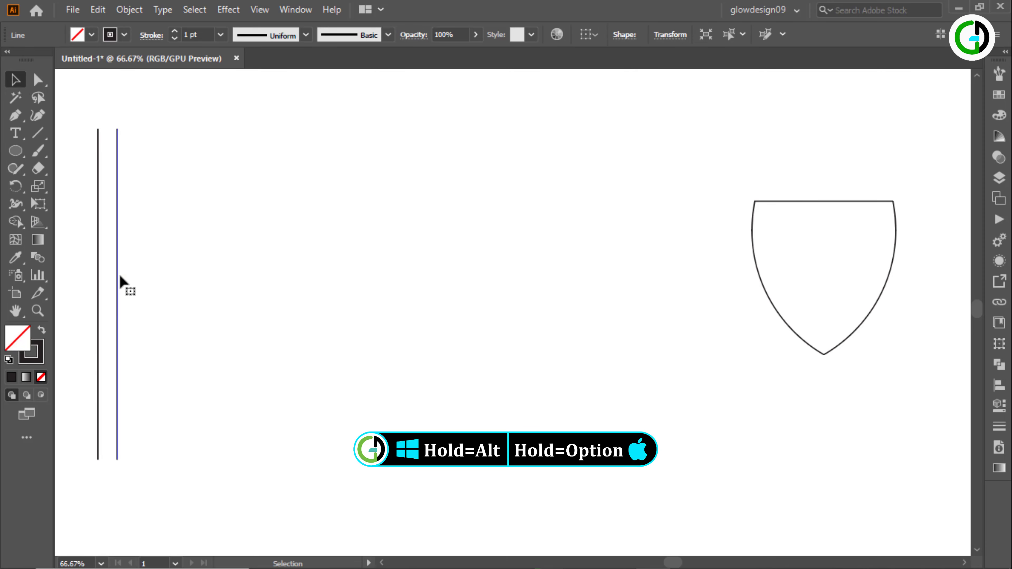
Repeat the duplication until there are twelve evenly spaced vertical lines.
key("ctrl+d")
key("ctrl+d")
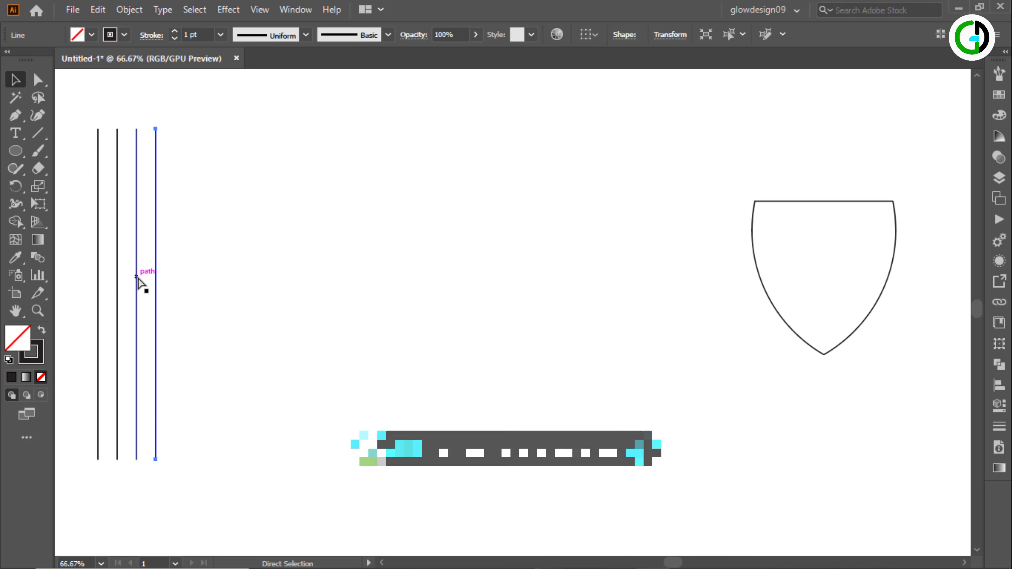
key("ctrl+d")
key("ctrl+d")
key("ctrl+d")
key("ctrl+d")
key("ctrl+d")
key("ctrl+d")
key("ctrl+d")
key("ctrl+d")
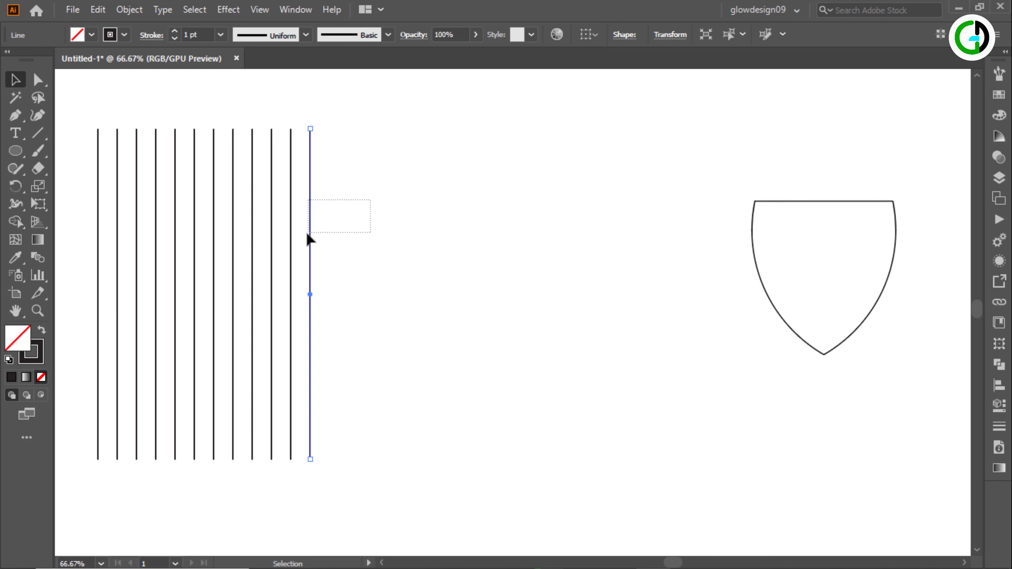
Select all twelve vertical lines and group them.
left_click_drag(90, 248, 91, 248)
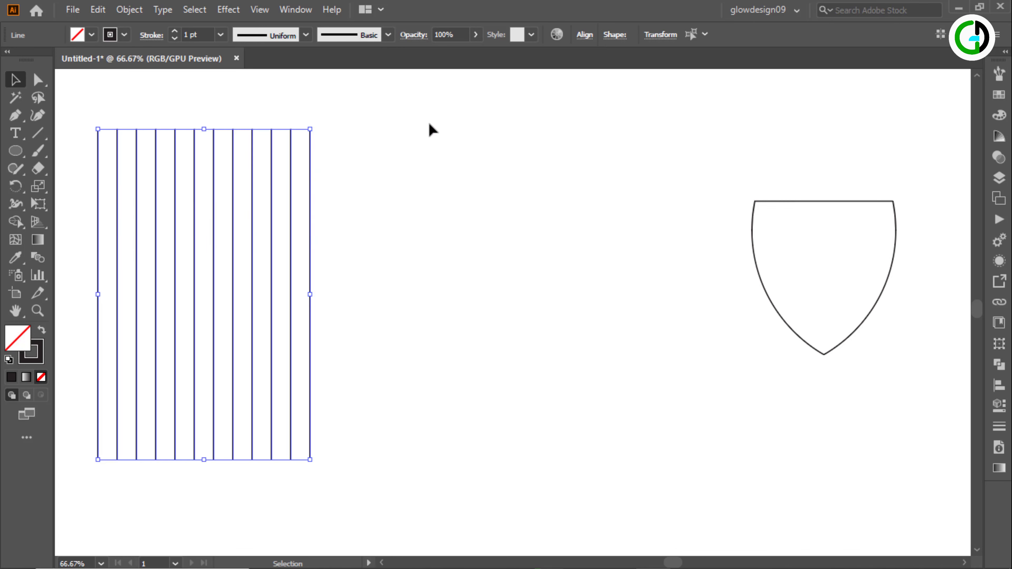
left_click(582, 35)
right_click(234, 219)
left_click(295, 310)
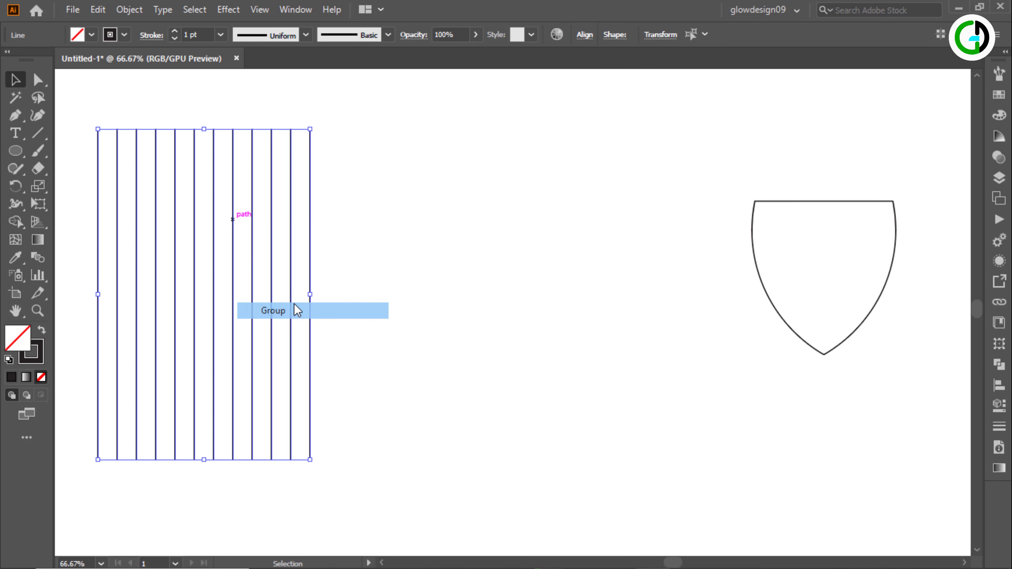
left_click(428, 223)
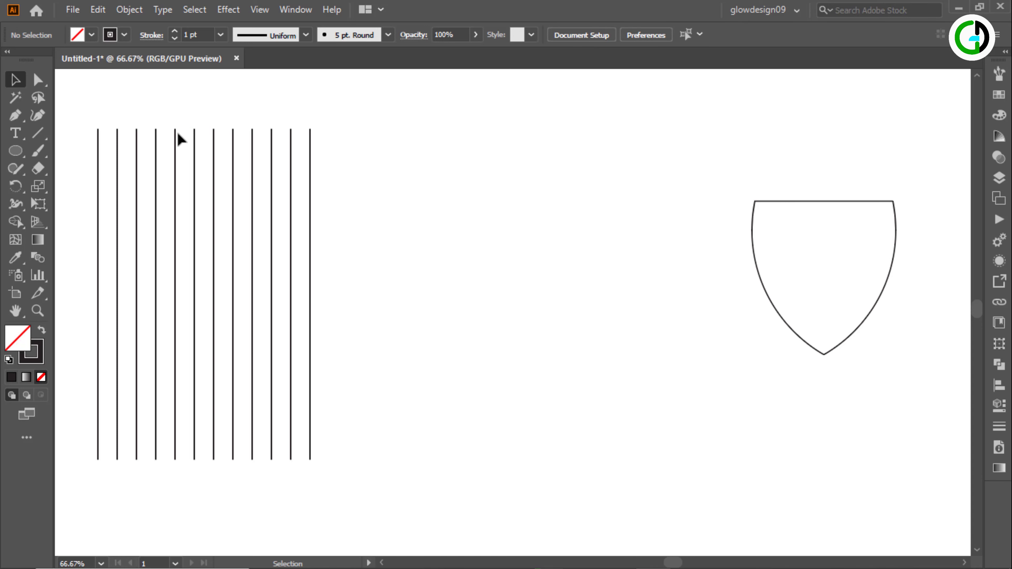
Align the line group and the shield to each other by their horizontal and vertical centers.
left_click(196, 195)
left_click_drag(276, 208, 327, 213)
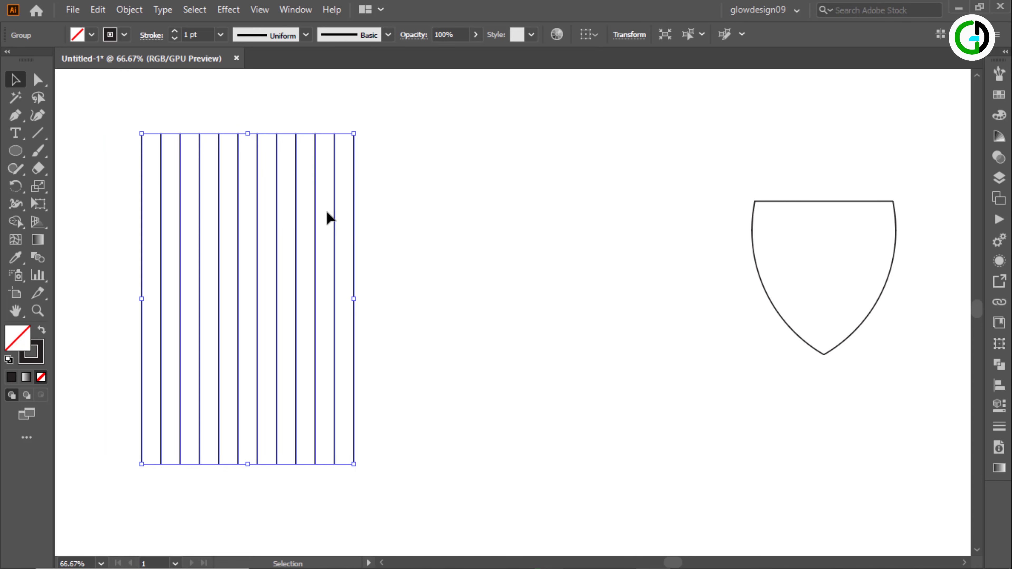
left_click_drag(759, 259, 267, 243)
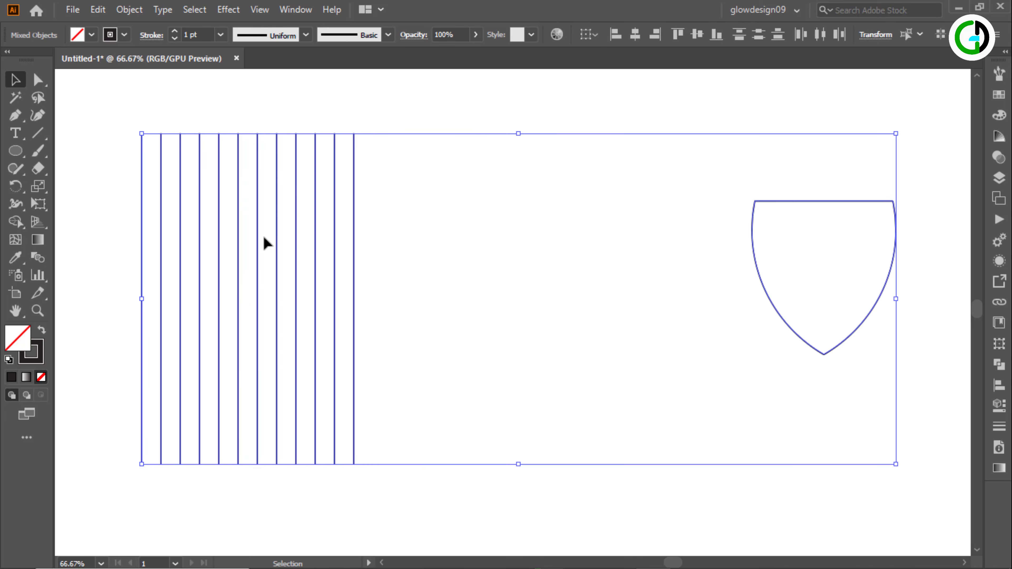
left_click(638, 37)
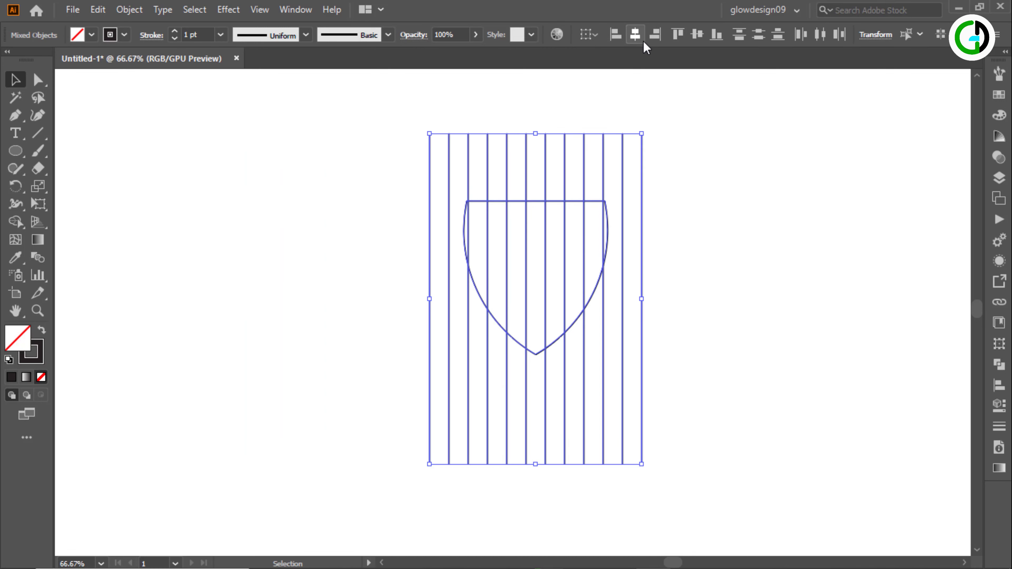
left_click(697, 35)
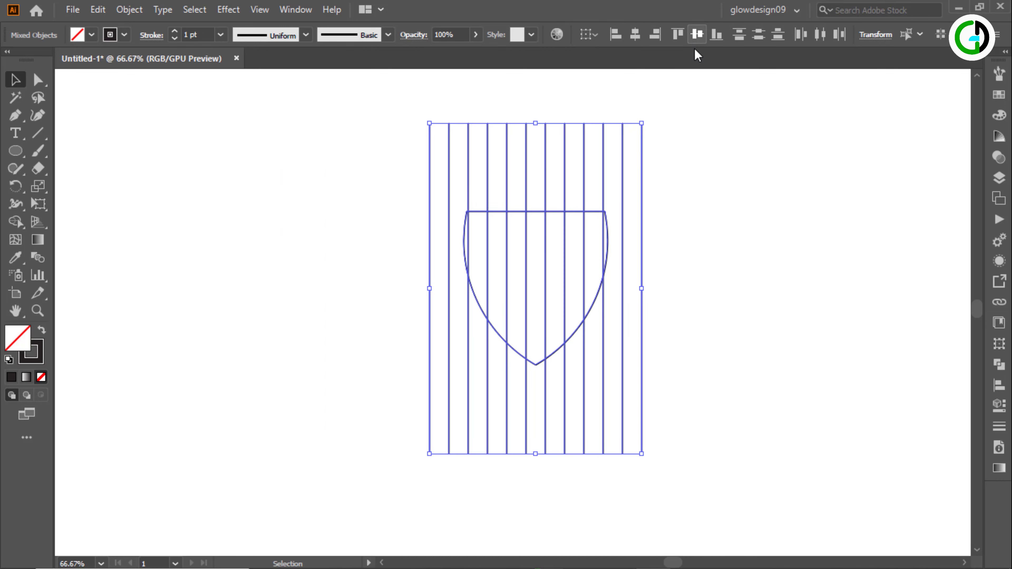
left_click(706, 150)
Enlarge the shield proportionally from its center until its sides meet the outermost vertical lines.
left_click(577, 339)
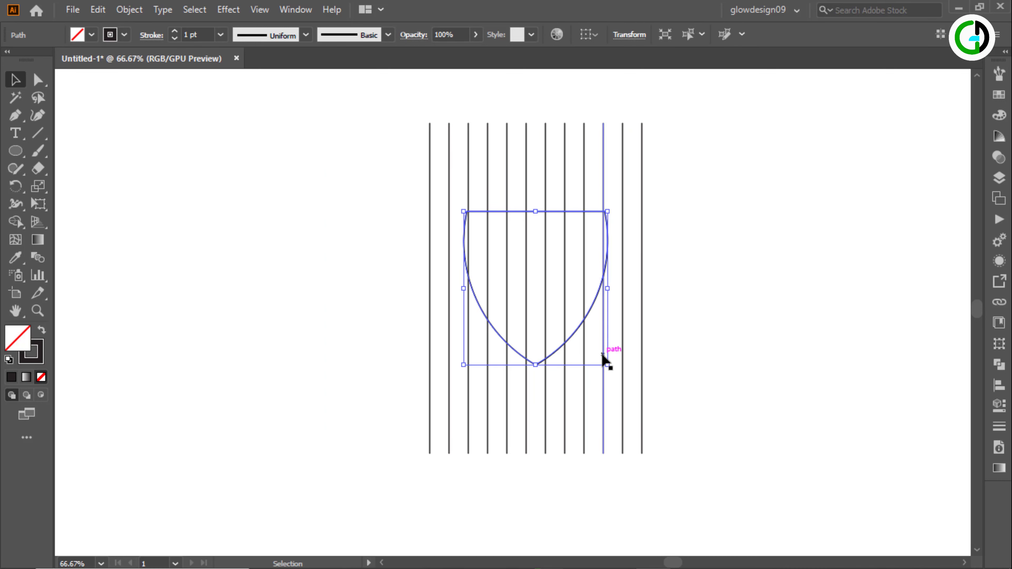
left_click_drag(608, 364, 649, 403)
left_click(657, 296)
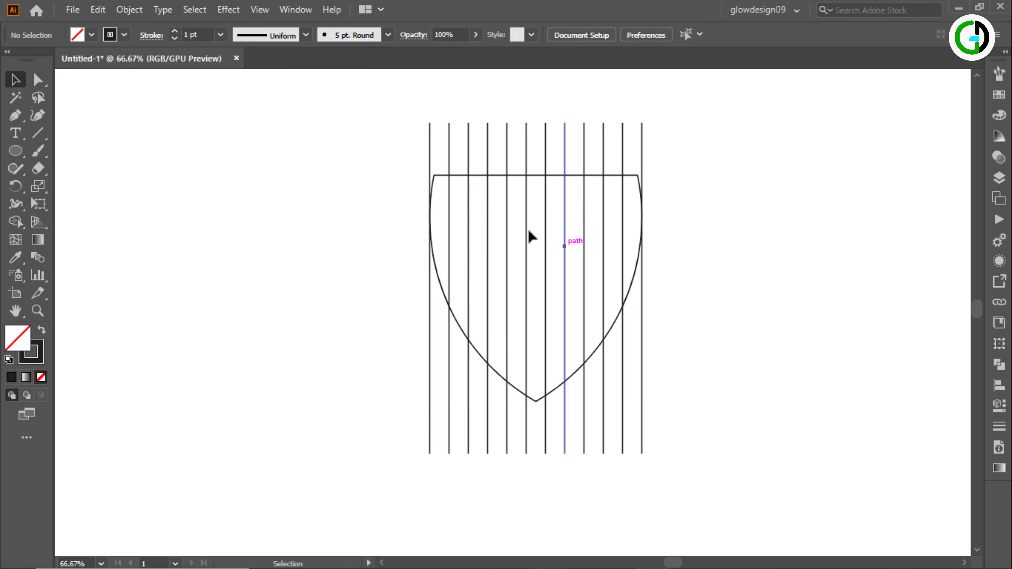
Copy the vertical line group and paste the copy in place.
left_click_drag(415, 133, 594, 142)
right_click(552, 147)
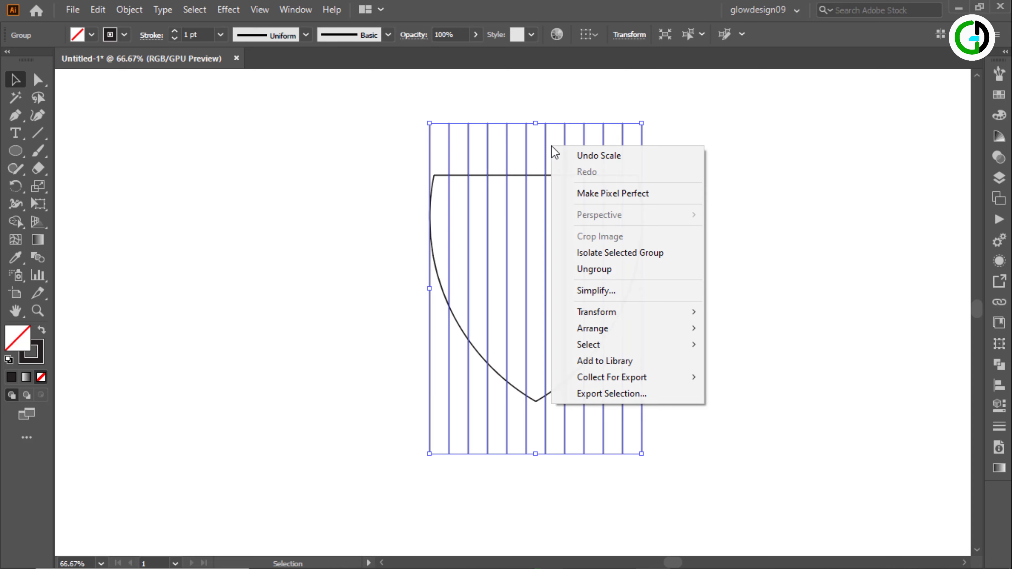
left_click(102, 16)
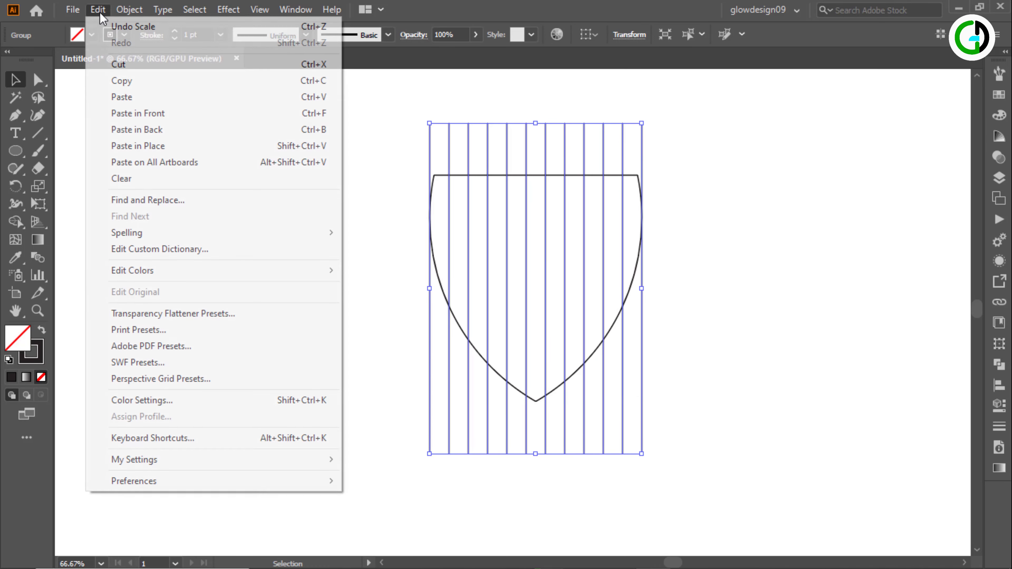
left_click(116, 79)
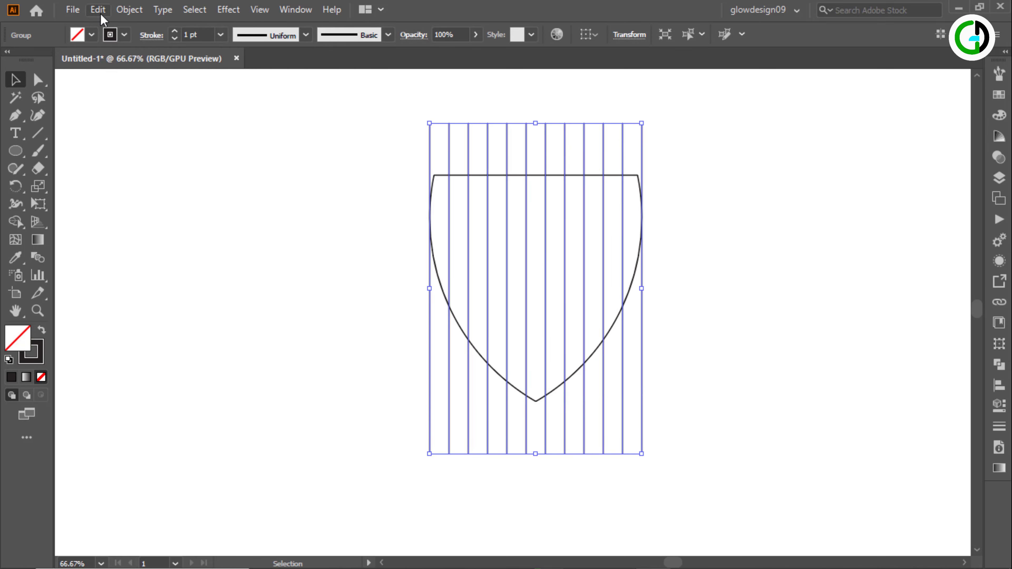
left_click(102, 16)
left_click(135, 149)
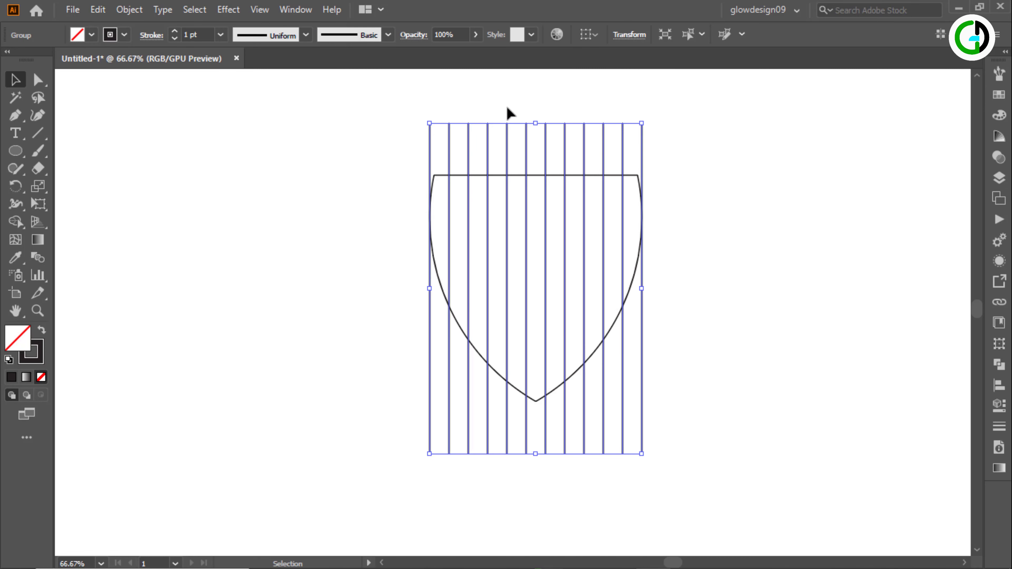
Rotate the pasted line group a quarter turn so its lines run horizontally across the vertical ones.
left_click(626, 36)
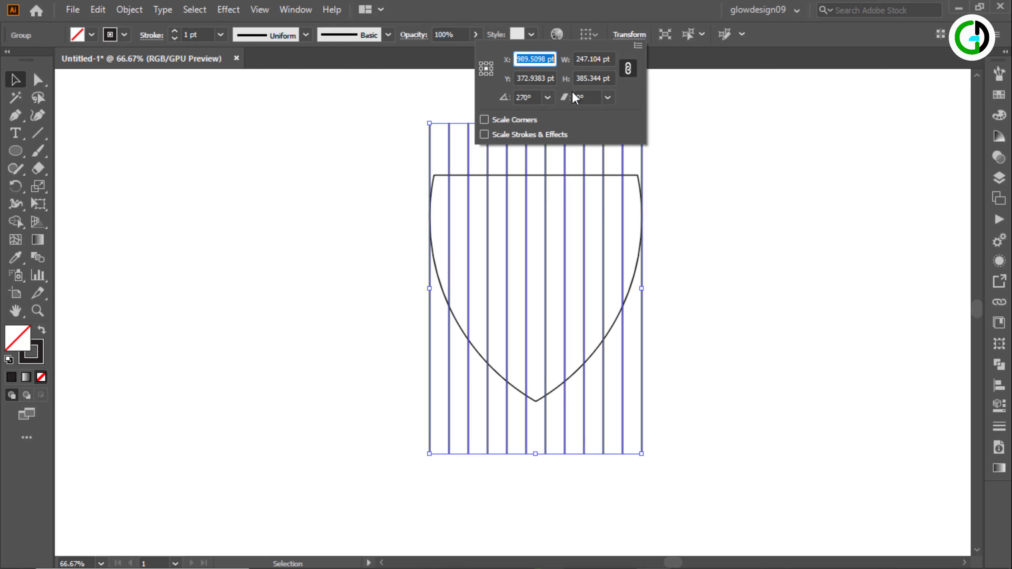
left_click(548, 98)
left_click(567, 211)
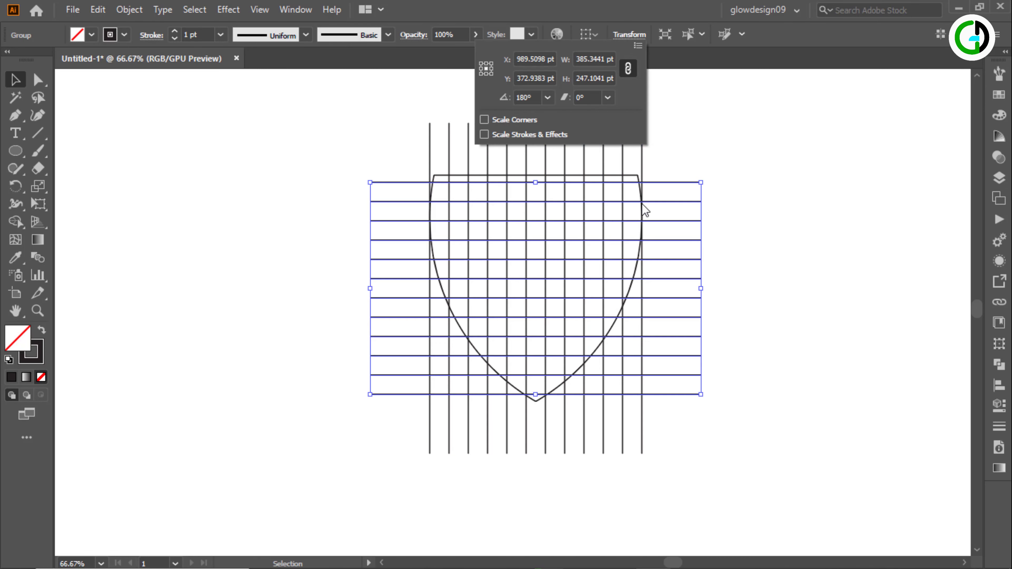
Move the horizontal line group up until its top line coincides with the shield's top edge.
scroll(609, 185, "up", 2)
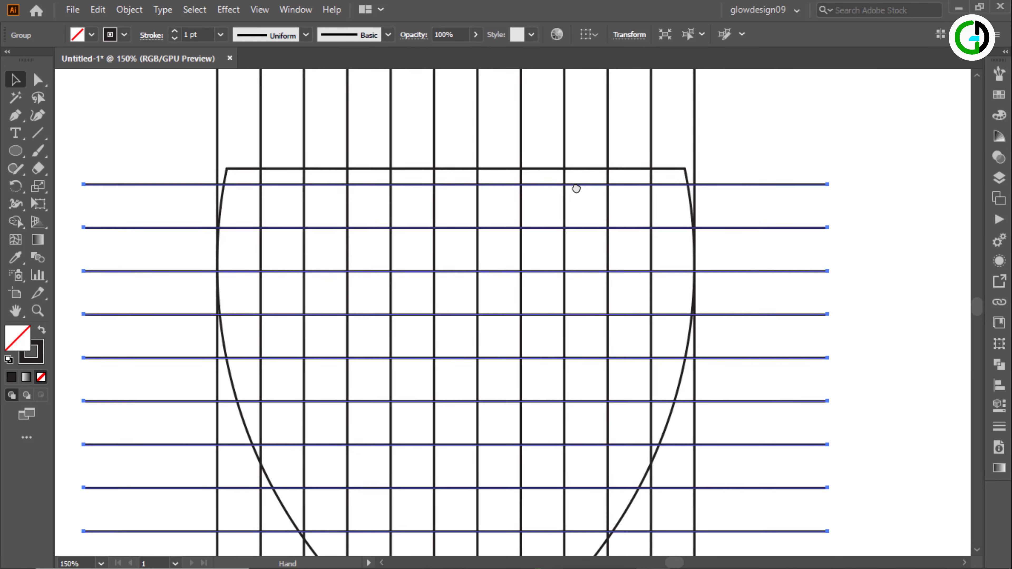
left_click_drag(526, 174, 526, 184)
left_click(718, 125)
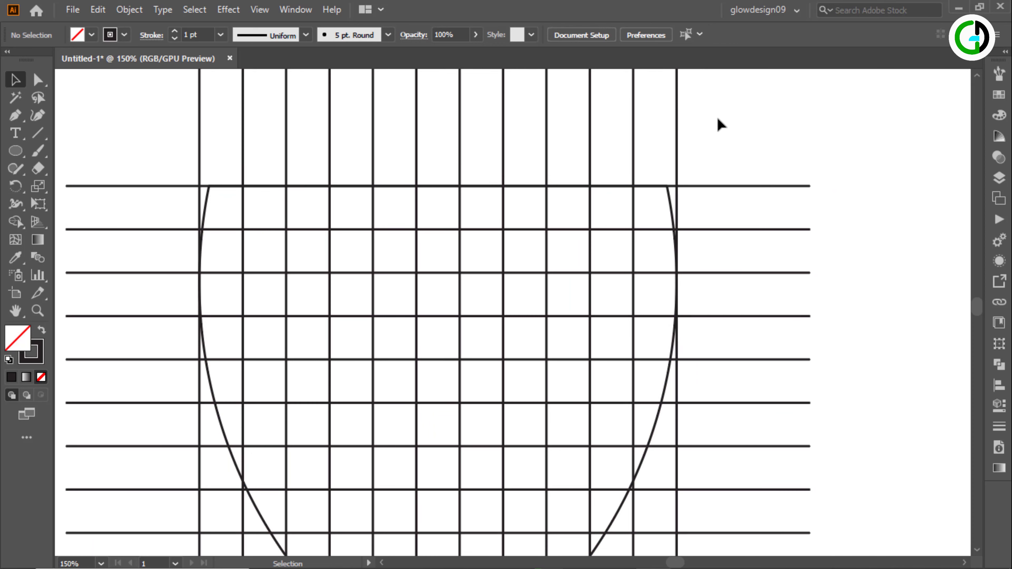
Duplicate the shield outline in place and shrink the copy from its center by one grid column on each side.
scroll(720, 141, "down", 1)
left_click_drag(785, 185, 723, 185)
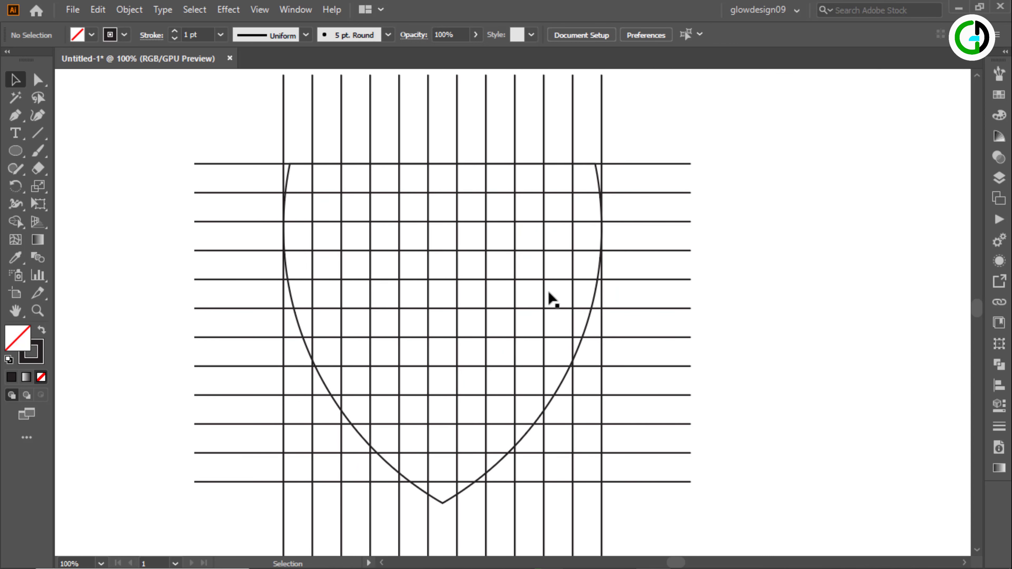
left_click(565, 385)
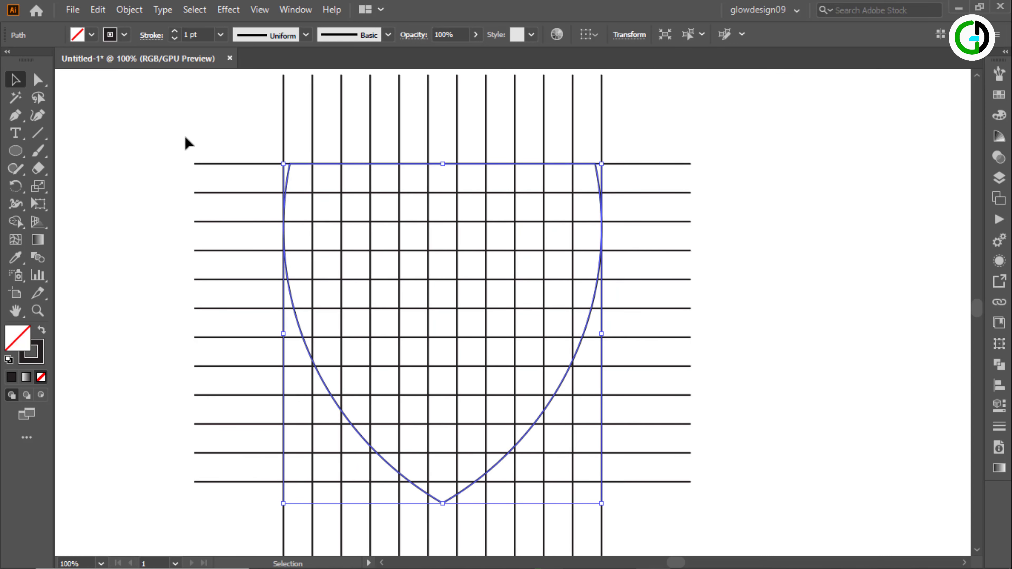
left_click(104, 15)
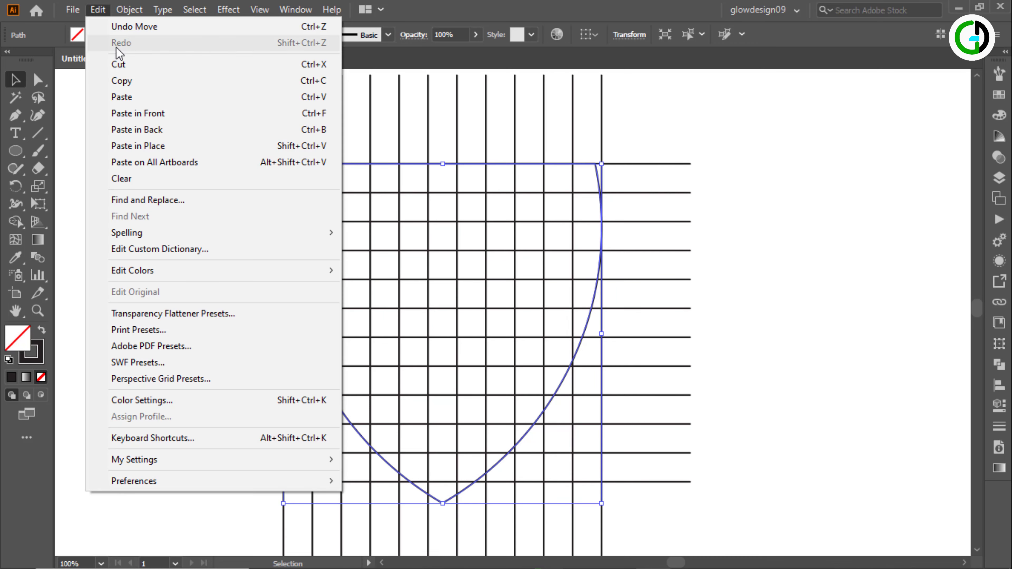
left_click(121, 81)
left_click(100, 11)
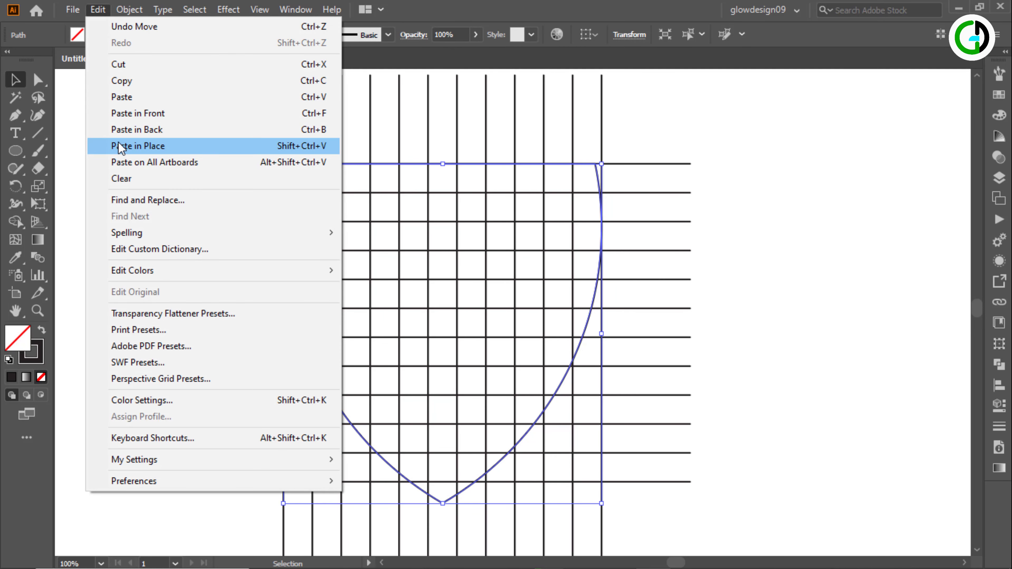
left_click(138, 146)
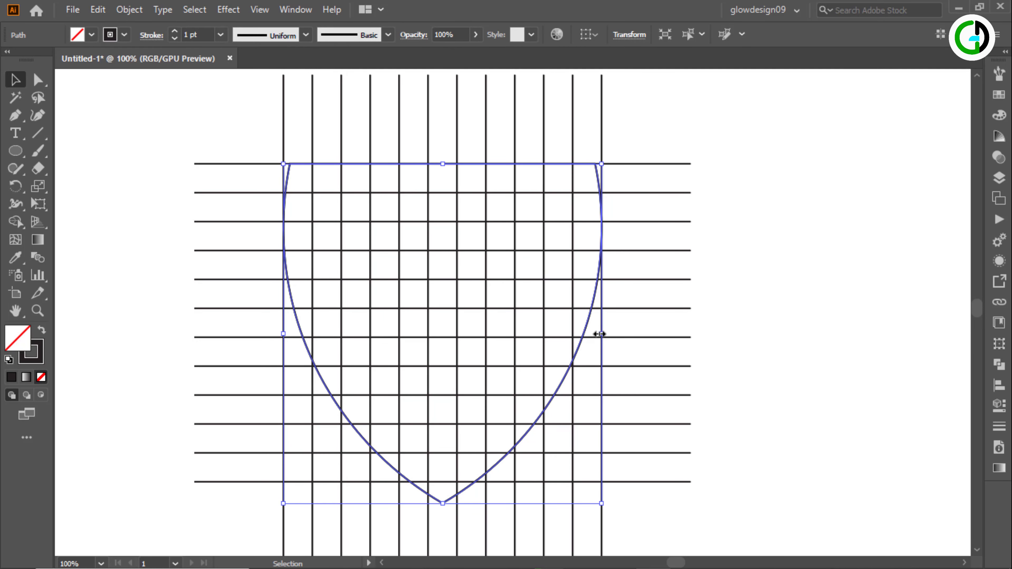
left_click_drag(599, 334, 572, 334)
left_click(799, 259)
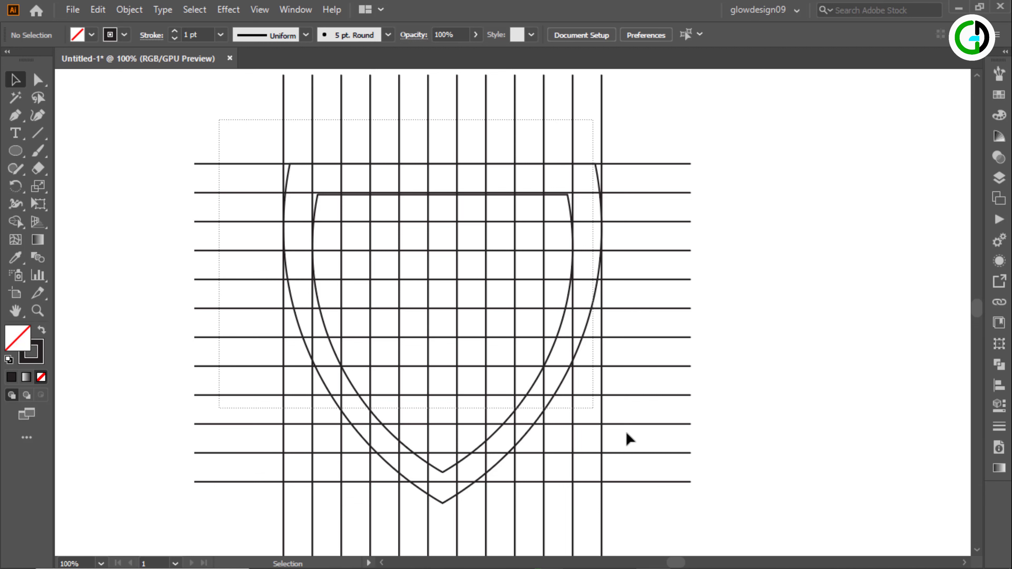
Select all the artwork and set a black fill for use with the Shape Builder tool.
key("ctrl+a")
left_click(15, 221)
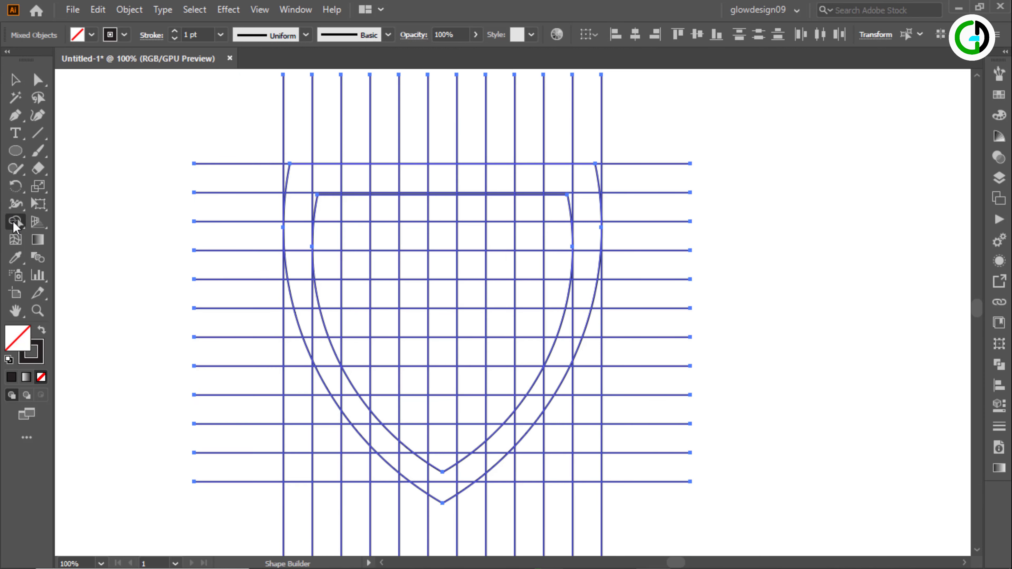
left_click(77, 36)
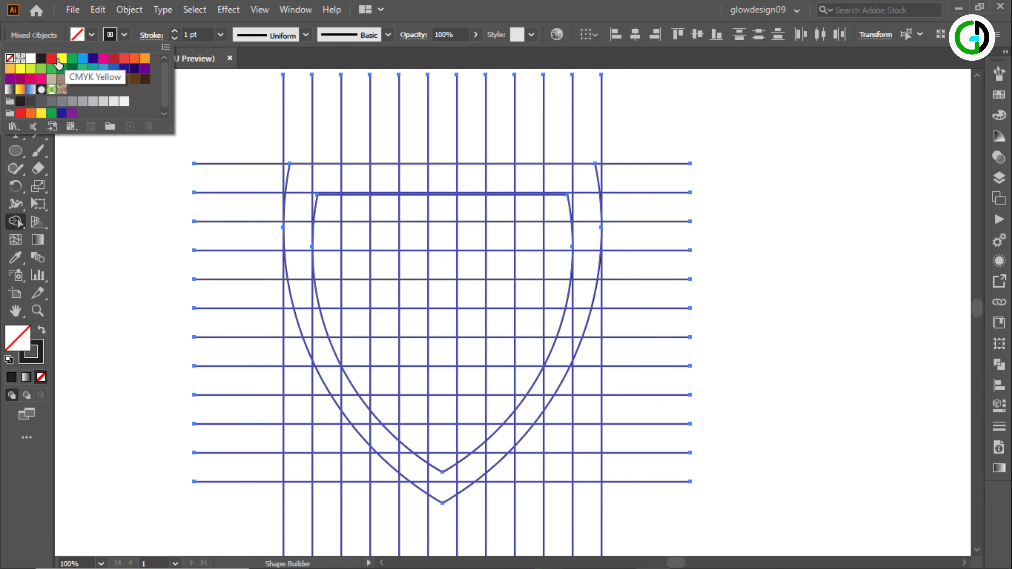
left_click(41, 58)
left_click(82, 204)
Merge the shield's left-hand grid cells into a black C-shaped letter with a top bar, curved outer band and two inner stems.
scroll(308, 205, "up", 1)
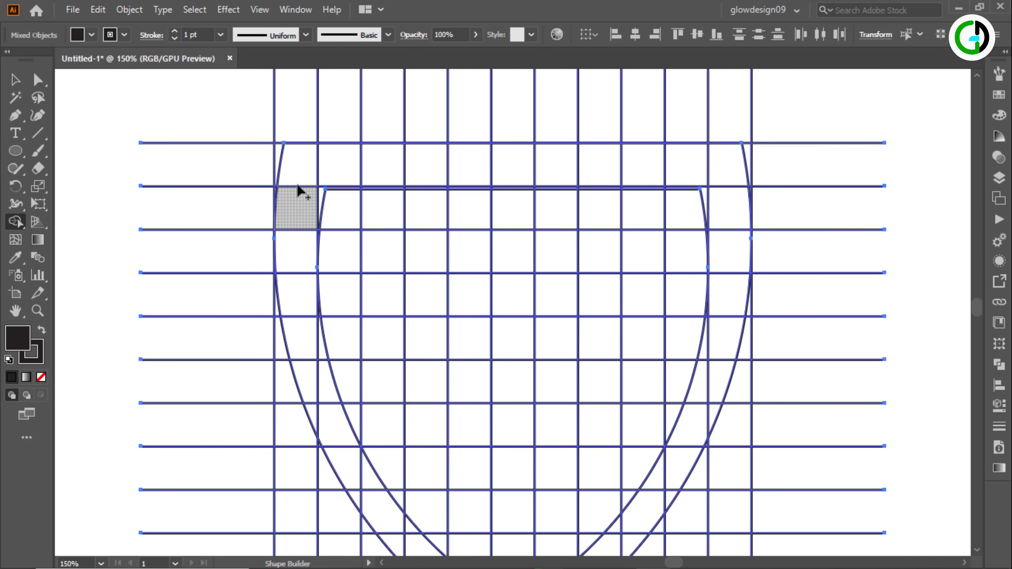
left_click_drag(310, 167, 382, 168)
scroll(294, 190, "down", 2)
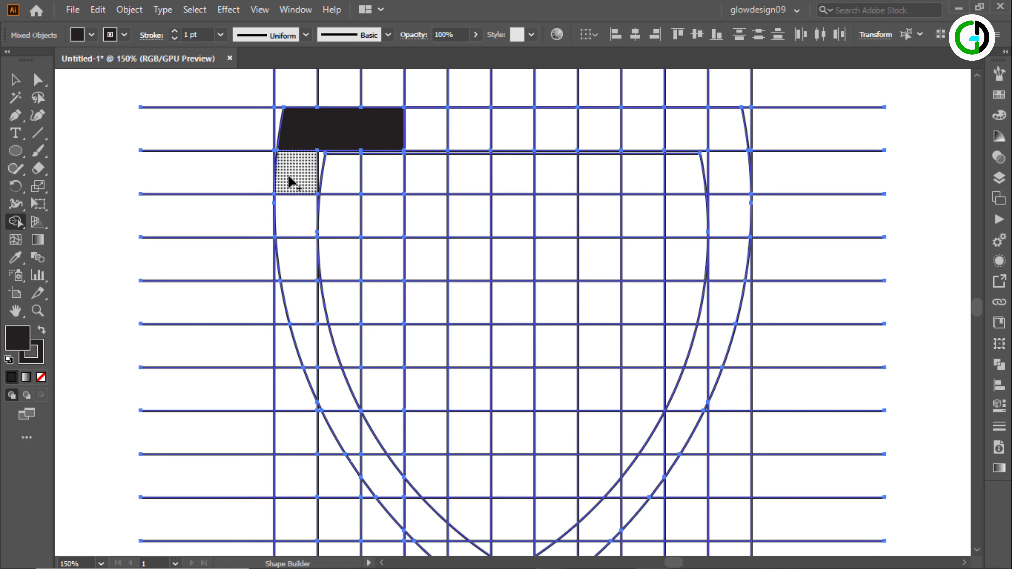
mouse_move(290, 145)
left_mouse_down()
mouse_move(314, 344)
mouse_move(377, 469)
left_mouse_up()
left_click_drag(391, 508, 355, 459)
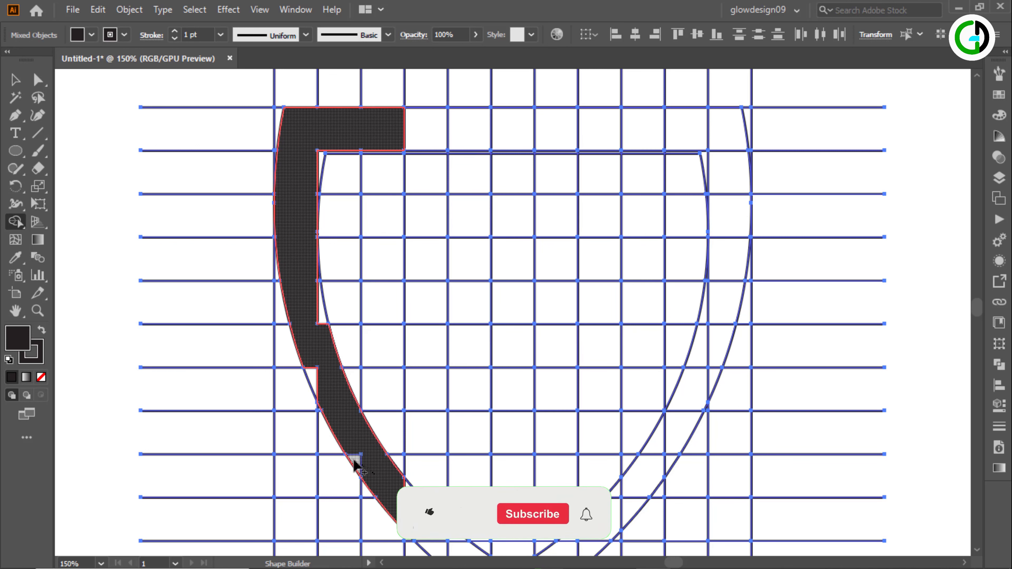
mouse_move(311, 369)
left_mouse_down()
mouse_move(310, 323)
mouse_move(319, 315)
left_mouse_up()
mouse_move(396, 148)
left_mouse_down()
mouse_move(384, 214)
mouse_move(395, 226)
left_mouse_up()
left_click_drag(386, 346, 396, 459)
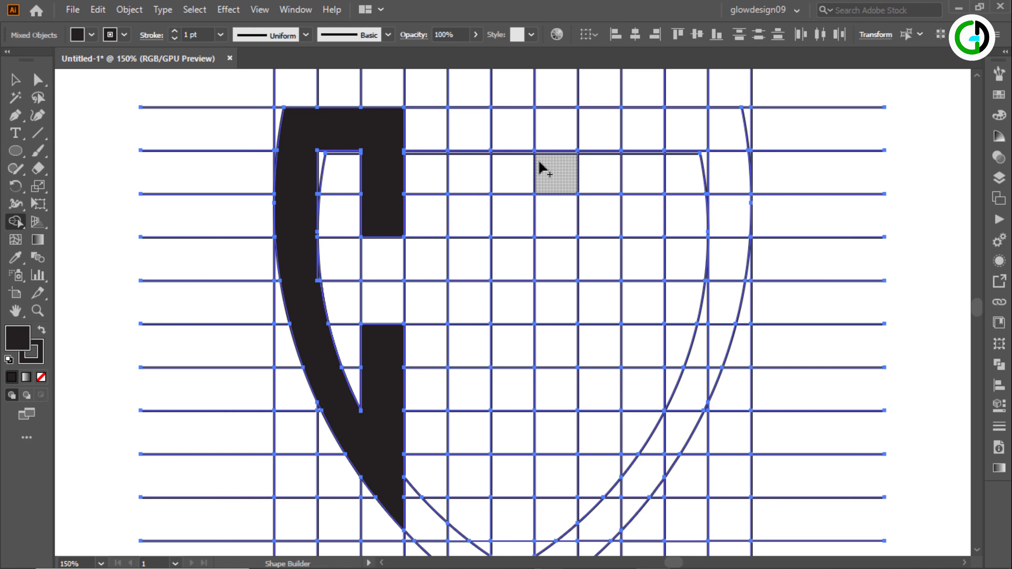
Merge the middle letter's three-cell top bar with its upper-left stem, and fill the band cells at the shield's bottom tip.
left_click_drag(541, 172, 406, 175)
mouse_move(345, 132)
left_mouse_down()
mouse_move(430, 127)
mouse_move(381, 137)
mouse_move(324, 181)
mouse_move(327, 263)
left_mouse_up()
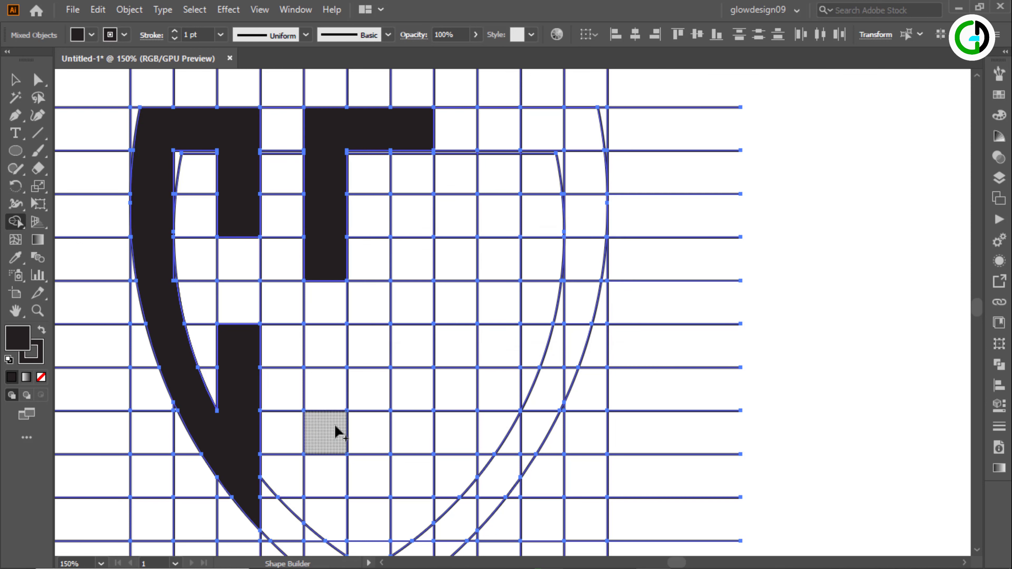
scroll(319, 391, "down", 4)
mouse_move(312, 468)
left_mouse_down()
mouse_move(322, 496)
mouse_move(364, 530)
mouse_move(403, 505)
mouse_move(423, 472)
mouse_move(379, 506)
mouse_move(400, 484)
left_mouse_up()
scroll(400, 485, "up", 1)
scroll(399, 486, "down", 1)
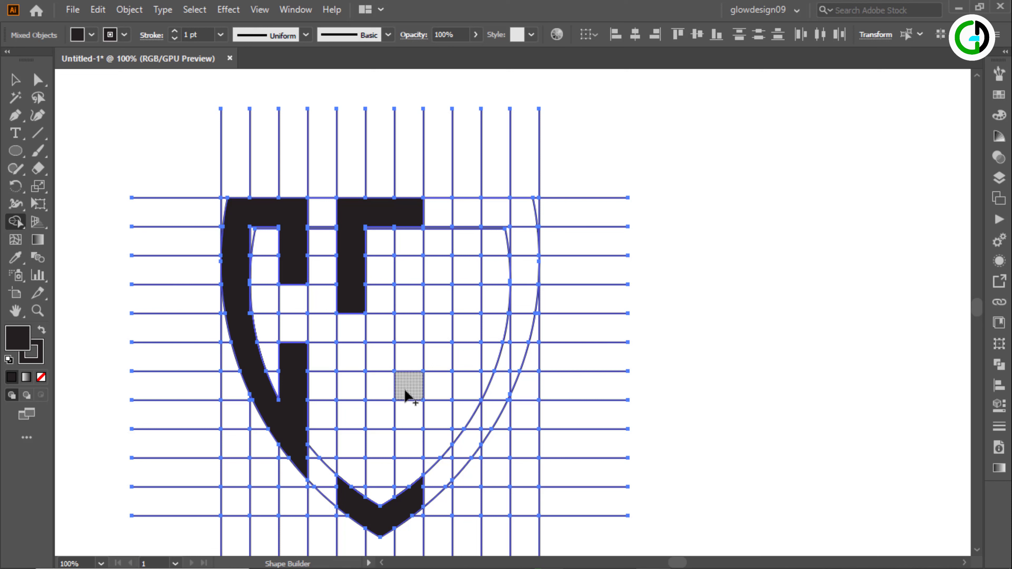
Join the middle pieces into an S-shaped letter by merging the lower-right stem, crossbar, upper-right stem and lower-left stem cells.
left_click_drag(404, 478, 407, 504)
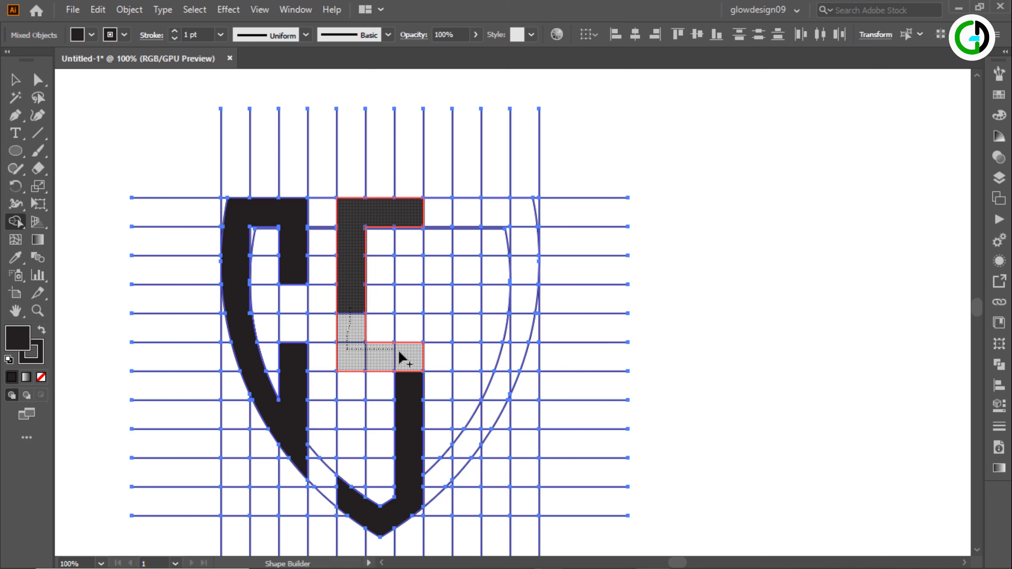
left_click_drag(405, 359, 407, 374)
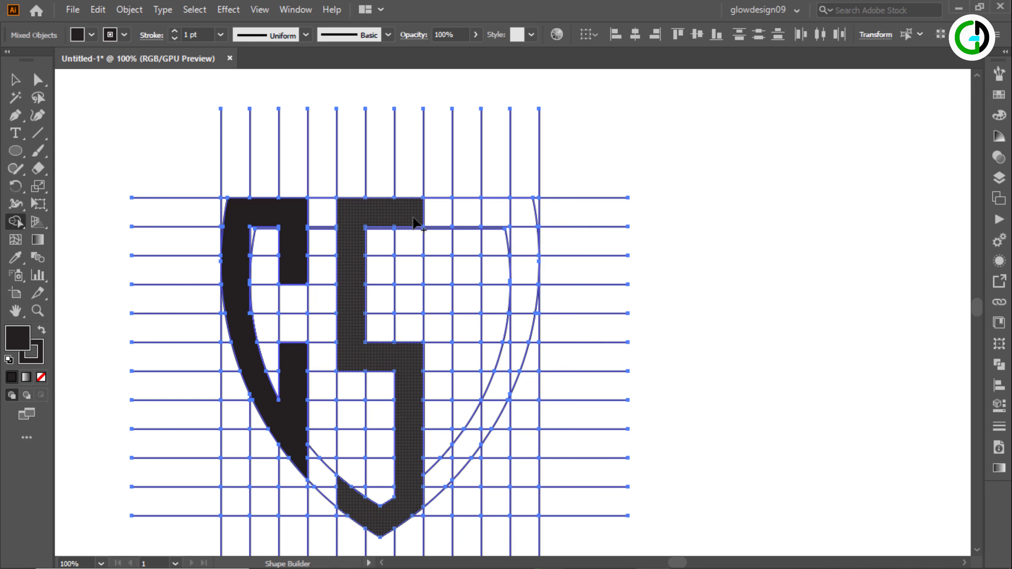
left_click_drag(414, 223, 416, 241)
left_click_drag(415, 297, 414, 299)
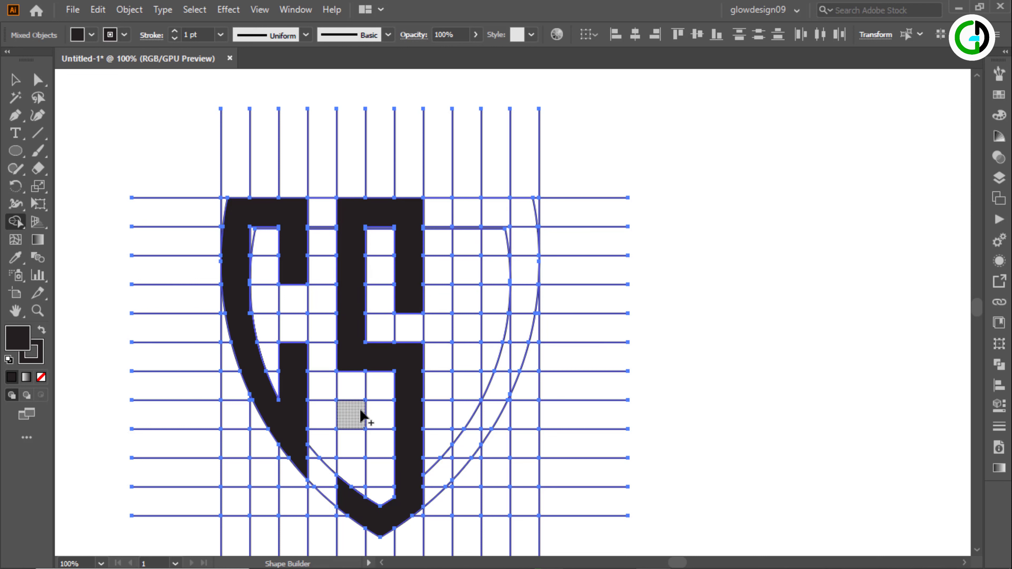
left_click(356, 491)
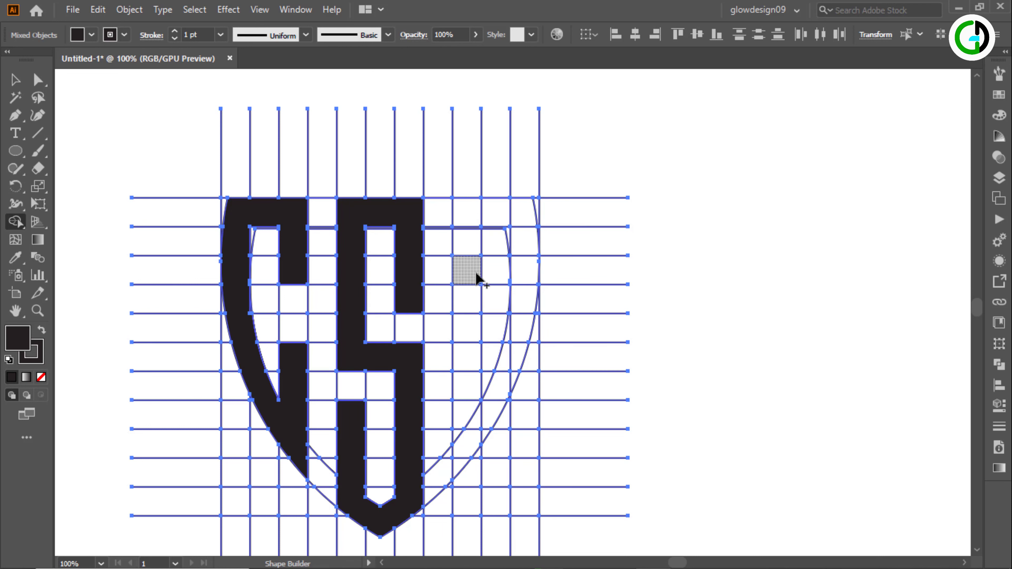
Merge the shield's right-hand cells into a second S-shaped letter with a top bar, crossbar, curved outer band and short end stems.
left_click_drag(520, 216, 522, 217)
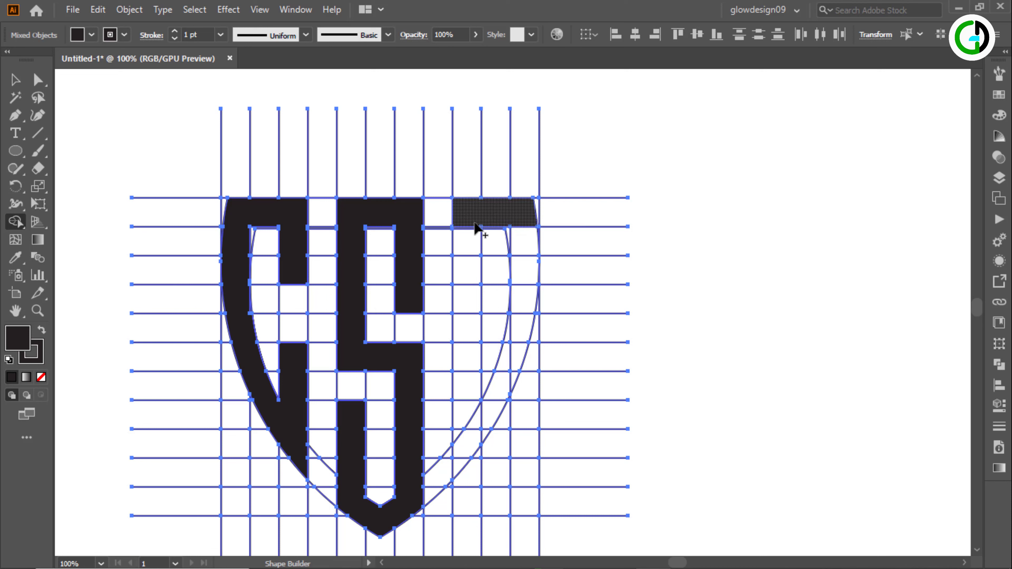
left_click_drag(471, 242, 468, 291)
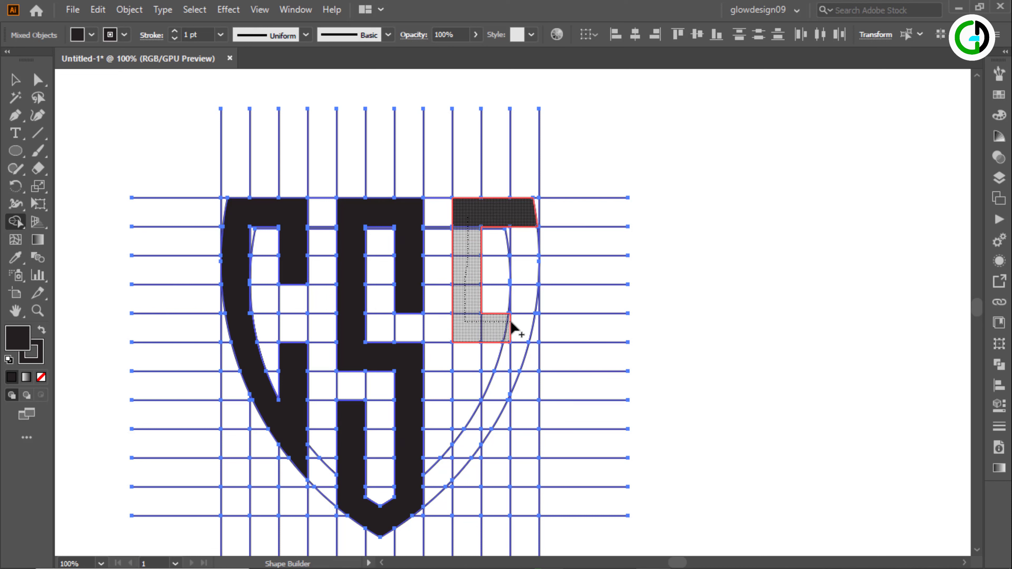
left_click_drag(520, 329, 520, 331)
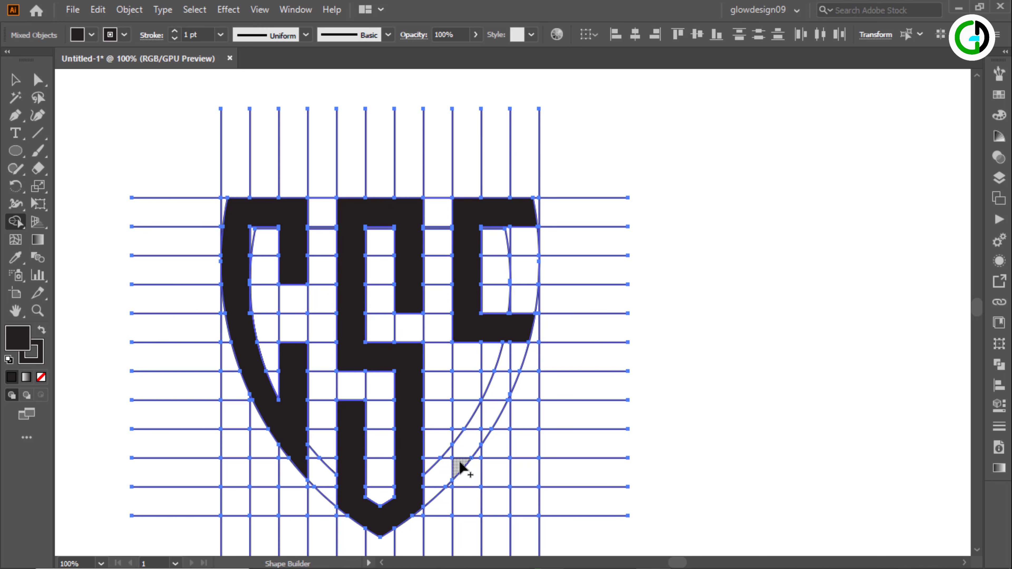
left_click_drag(509, 382, 518, 347)
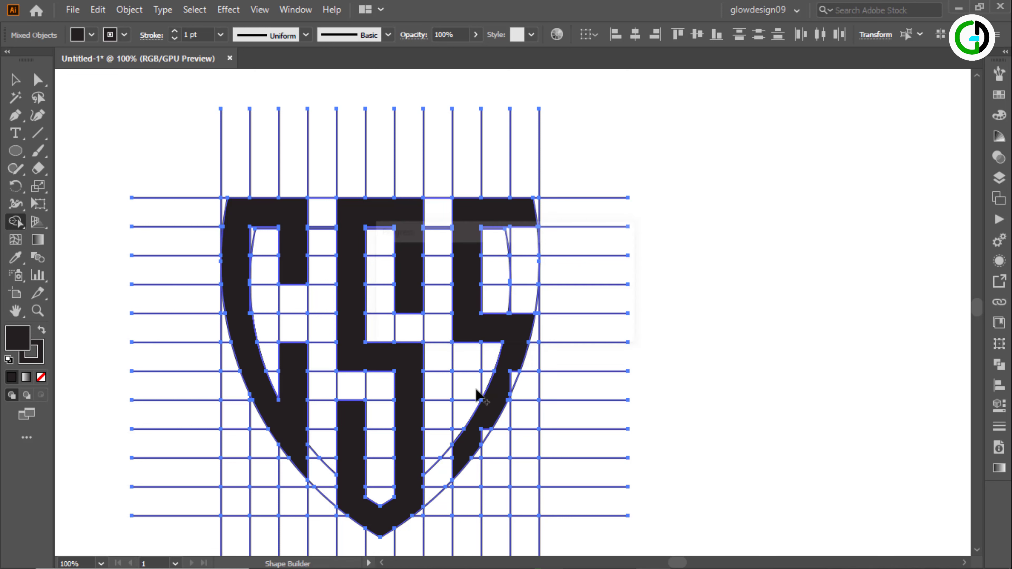
left_click_drag(466, 420, 492, 403)
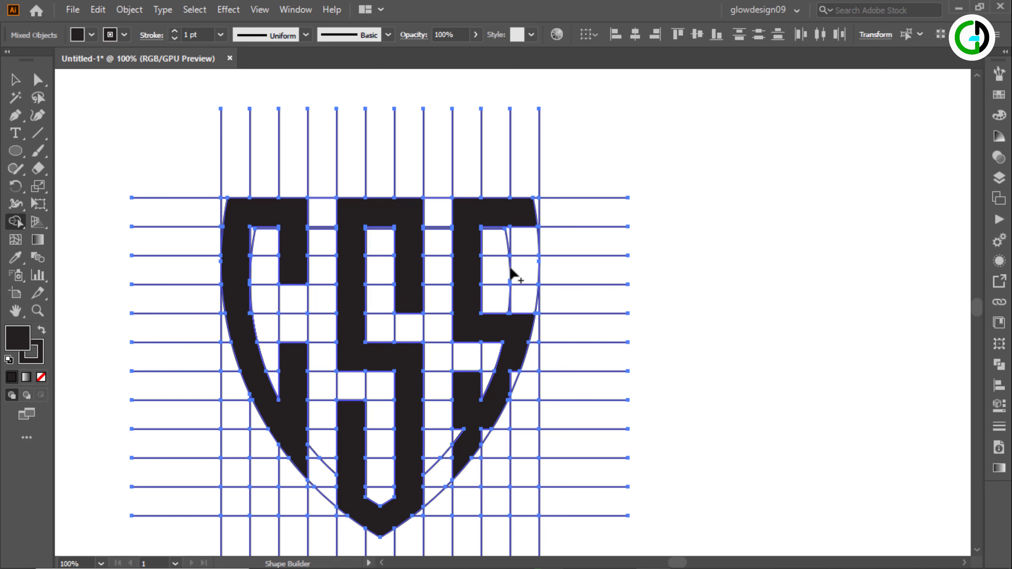
mouse_move(526, 223)
left_mouse_down()
mouse_move(525, 265)
mouse_move(553, 249)
mouse_move(518, 315)
left_mouse_up()
Merge the thin leftover slivers along the right letter's upper curved stem into its black shape.
scroll(524, 265, "up", 4)
scroll(517, 315, "up", 1)
scroll(501, 330, "up", 2)
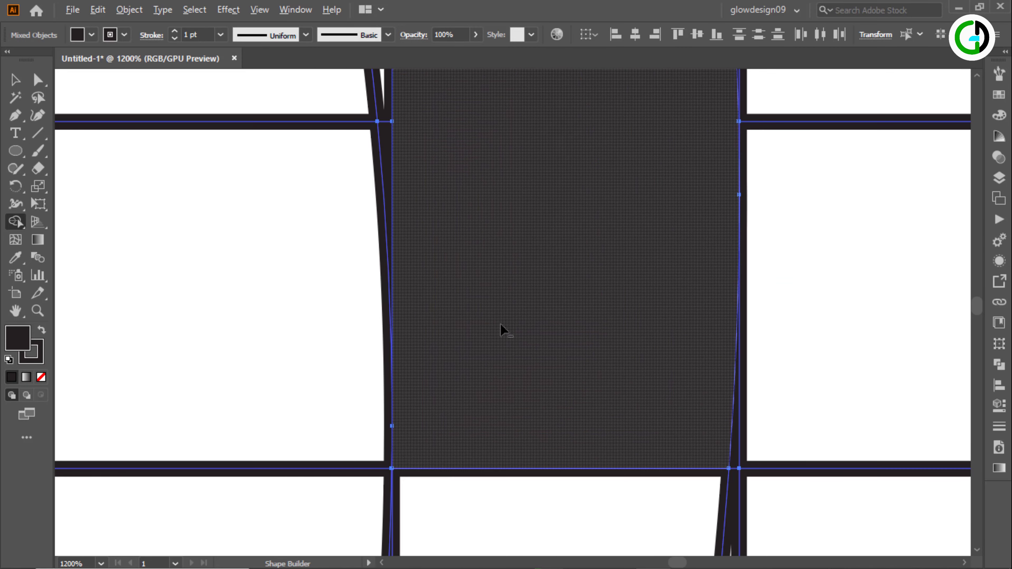
scroll(502, 330, "down", 2)
scroll(503, 319, "down", 2)
mouse_move(494, 226)
left_mouse_down()
mouse_move(468, 236)
mouse_move(454, 276)
left_mouse_up()
scroll(454, 276, "up", 2)
scroll(454, 368, "up", 1)
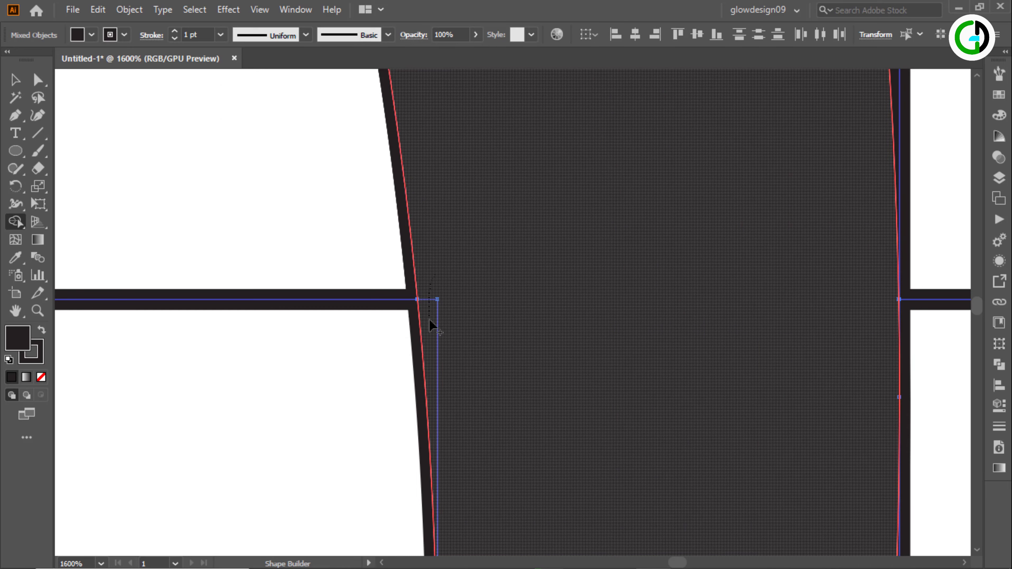
scroll(433, 325, "down", 4)
left_click_drag(306, 190, 326, 130)
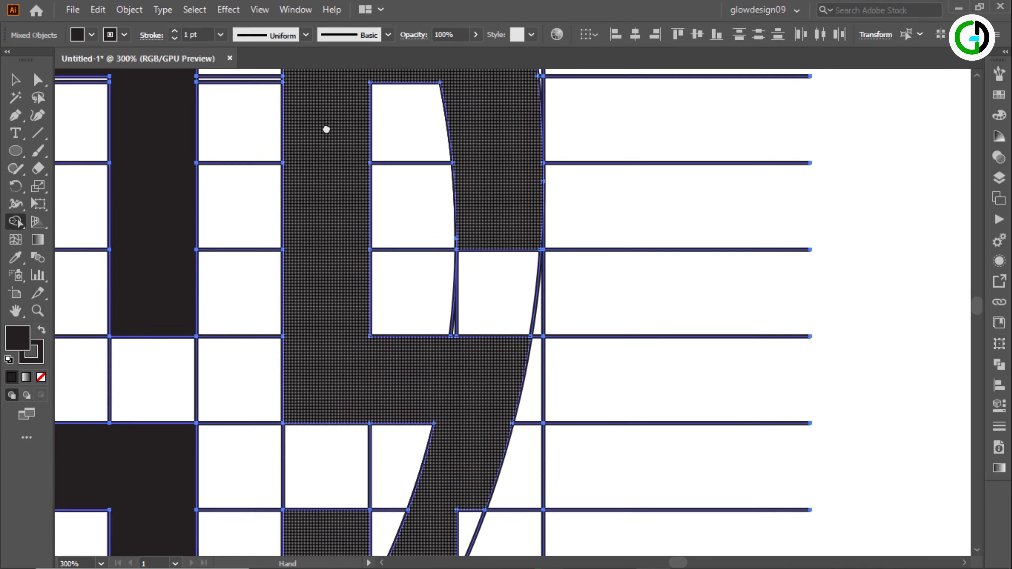
Merge the leftover triangular slivers along the right letter's lower curved band into its black shape.
scroll(402, 355, "down", 5)
scroll(480, 349, "up", 3)
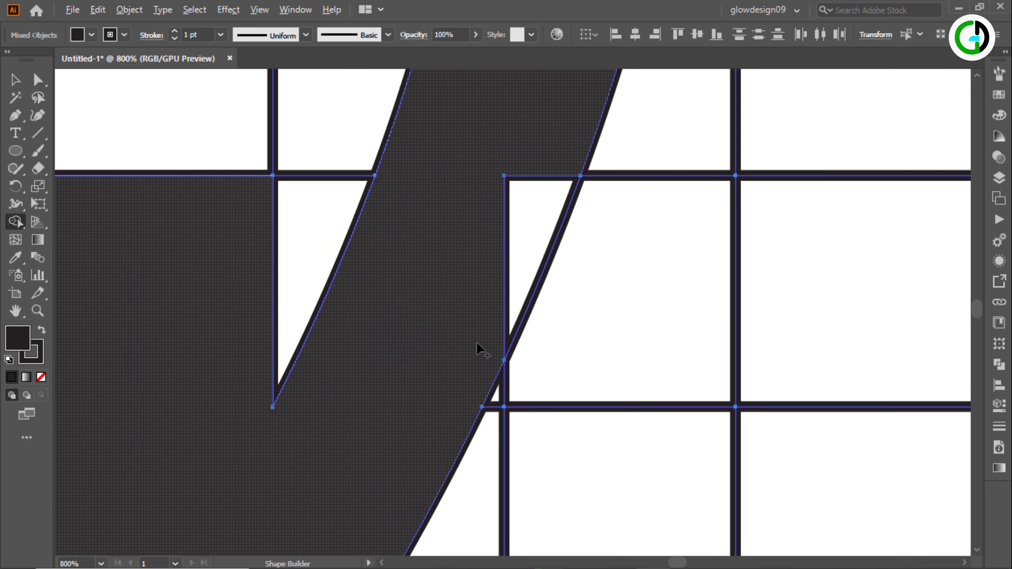
left_click_drag(540, 156, 508, 228)
scroll(528, 152, "down", 5)
scroll(528, 151, "left", 3)
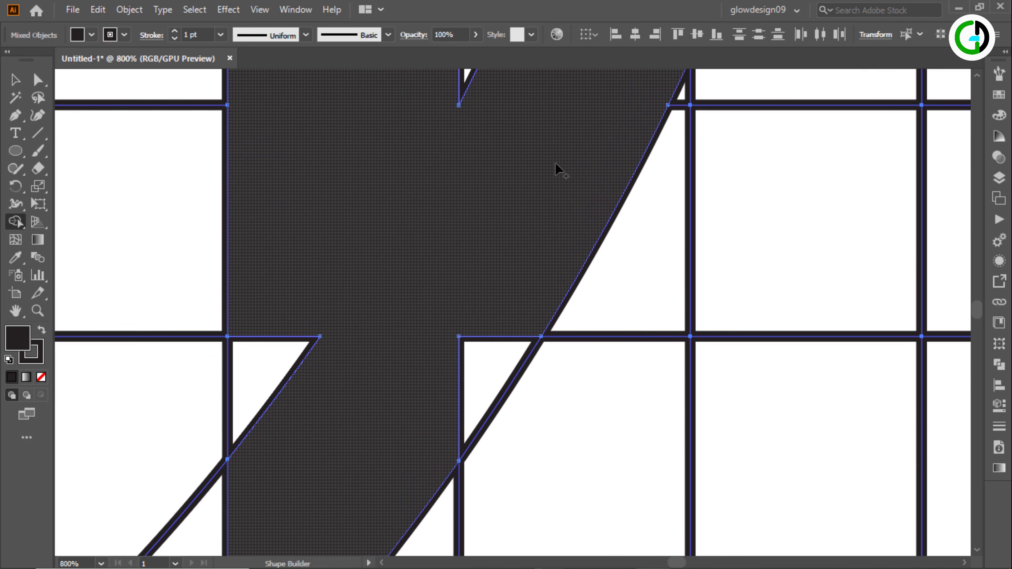
mouse_move(558, 170)
left_mouse_down()
mouse_move(479, 359)
mouse_move(289, 351)
mouse_move(323, 337)
left_mouse_up()
scroll(317, 335, "down", 3)
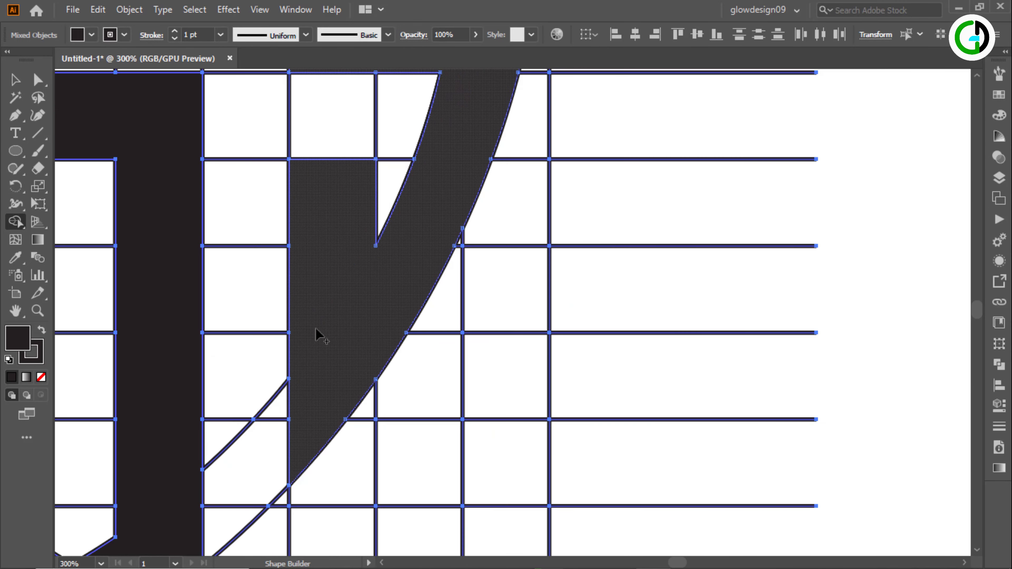
Examine the middle letter from the shield's bottom tip to its top edge for unmerged slivers.
scroll(533, 337, "down", 8)
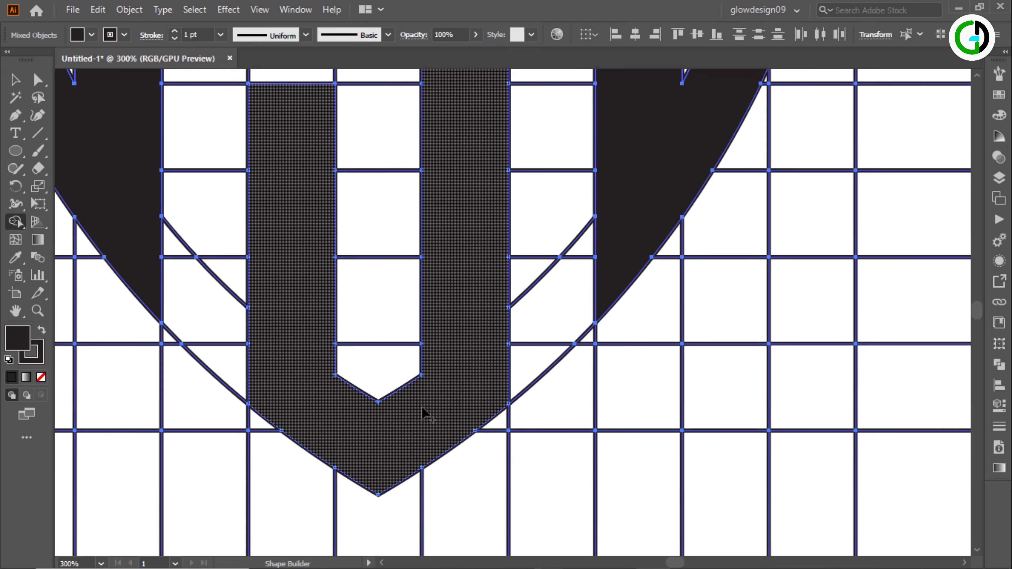
scroll(424, 411, "up", 1)
scroll(423, 412, "down", 3)
scroll(451, 305, "up", 1)
left_click_drag(463, 482, 460, 496)
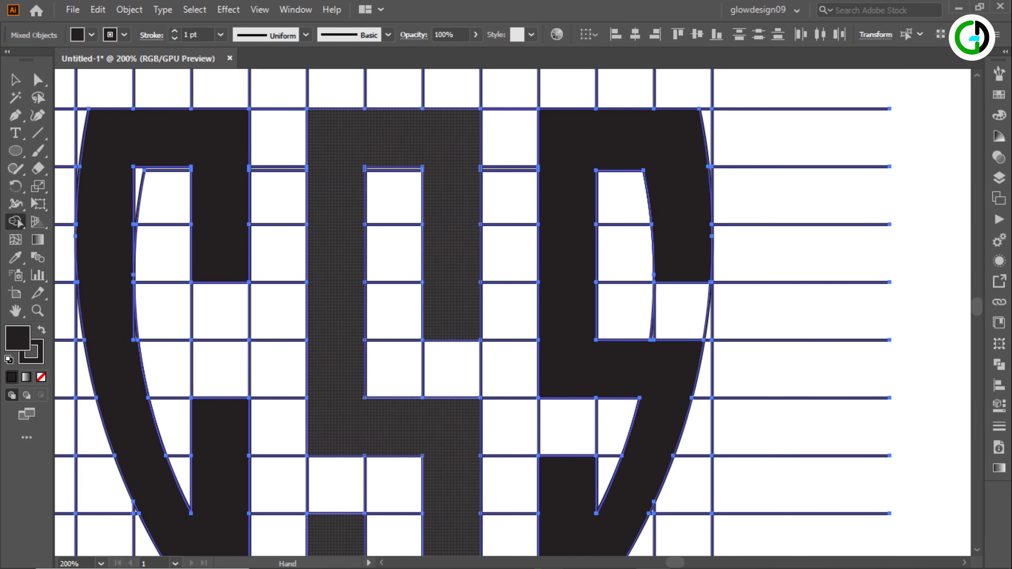
scroll(438, 211, "up", 1)
scroll(438, 212, "down", 2)
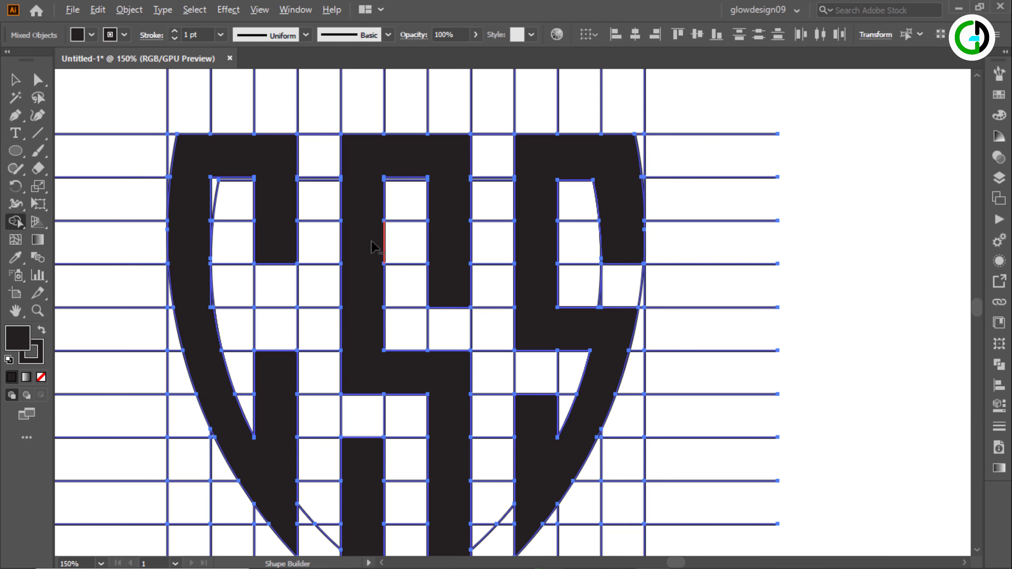
Merge the narrow slivers along the upper part of the left letter's inner curve into its black shape.
scroll(372, 241, "up", 1)
scroll(203, 193, "up", 3)
left_click(242, 186, "alt")
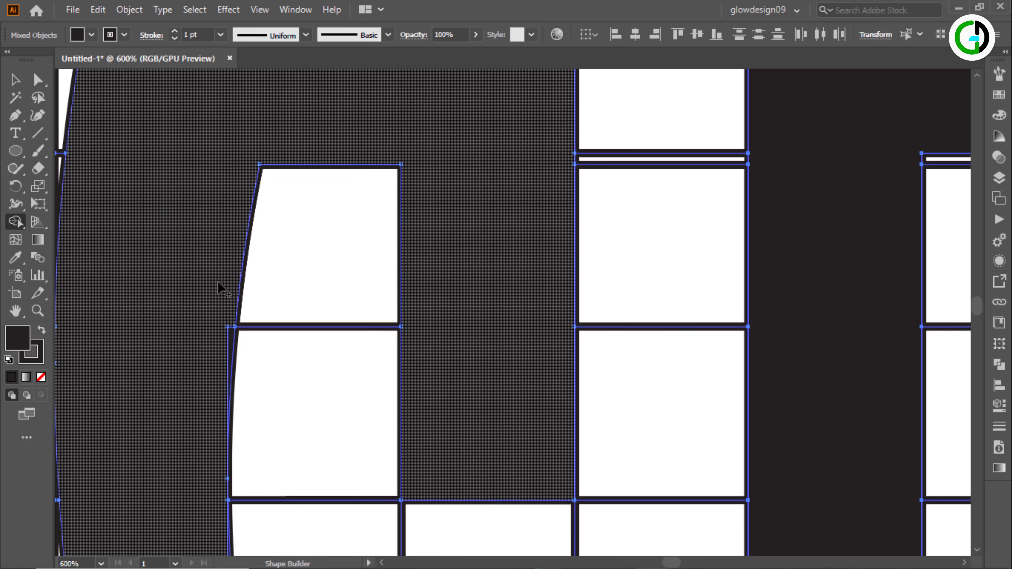
scroll(213, 364, "up", 3)
left_click(238, 321, "alt")
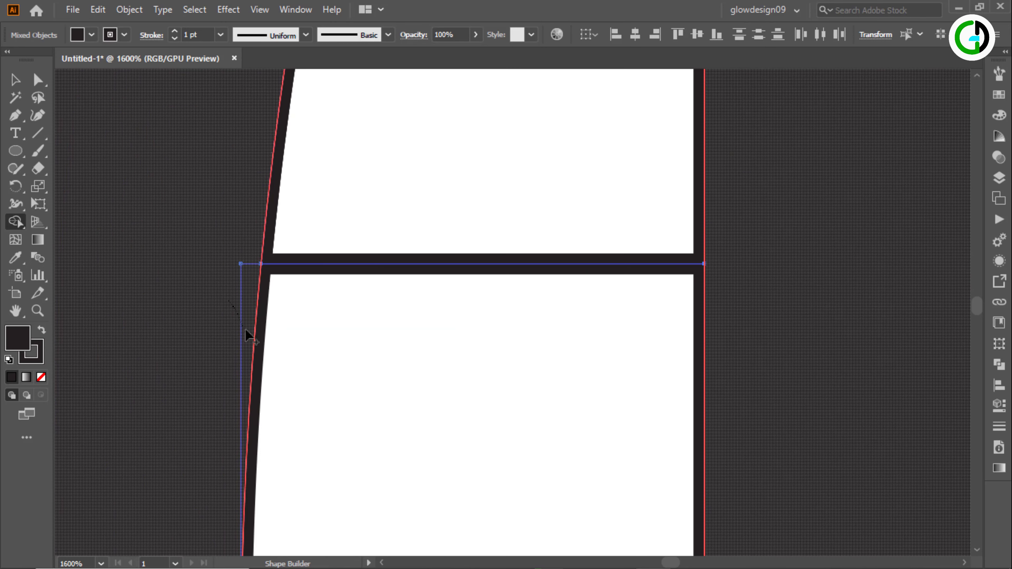
scroll(247, 335, "down", 5)
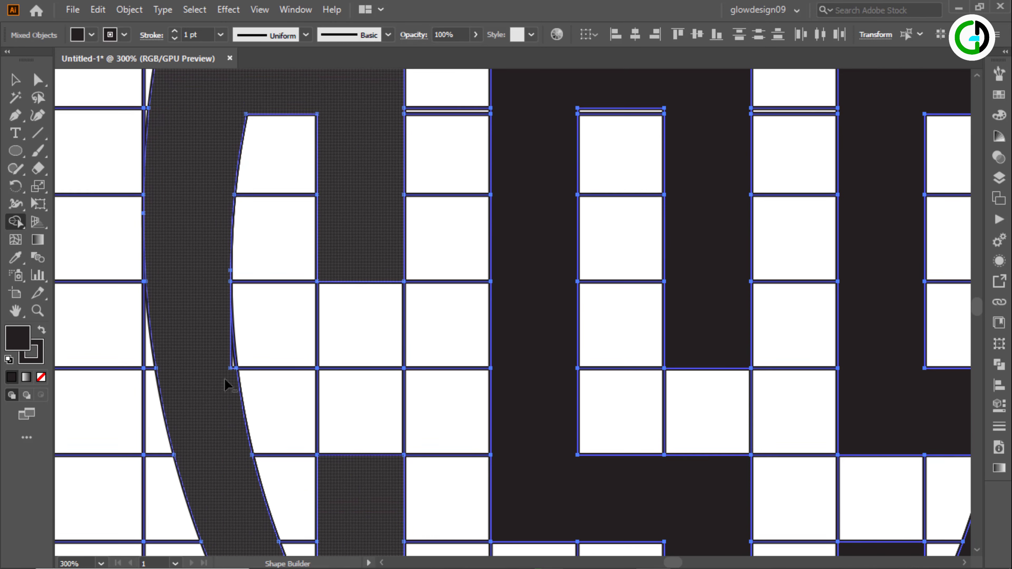
Merge the remaining sliver lower on the left letter's inner curve and check the rest of its band.
scroll(223, 374, "up", 4)
scroll(256, 407, "down", 6)
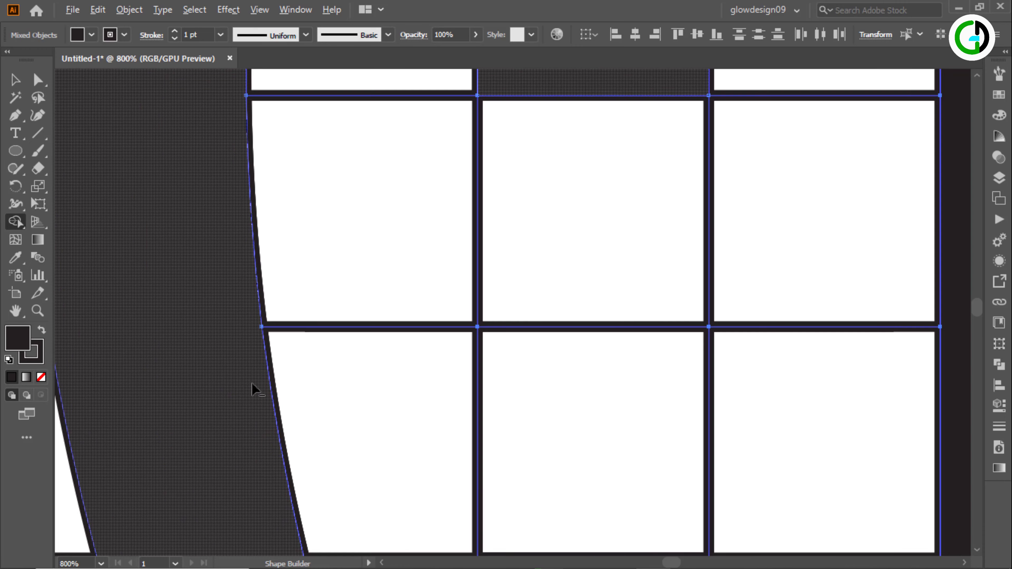
scroll(263, 430, "up", 5)
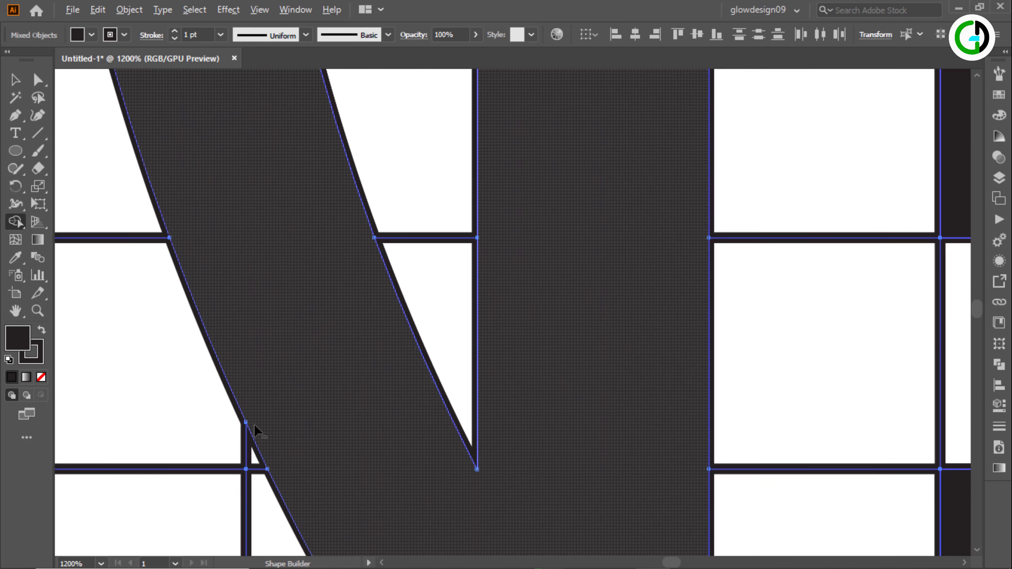
scroll(255, 431, "down", 3)
scroll(355, 479, "up", 2)
scroll(373, 427, "down", 5)
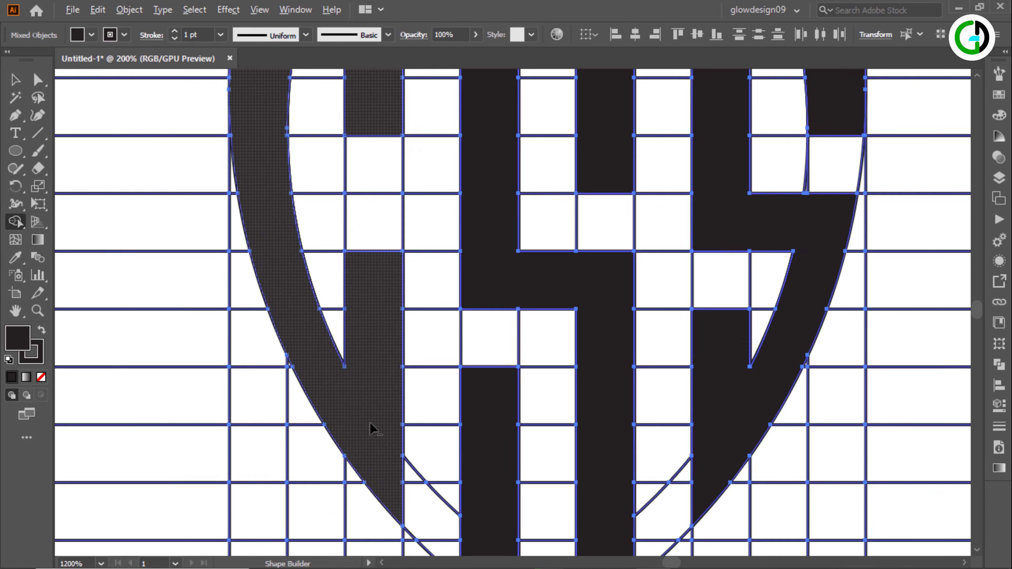
left_click_drag(368, 396, 285, 445)
scroll(285, 445, "down", 3)
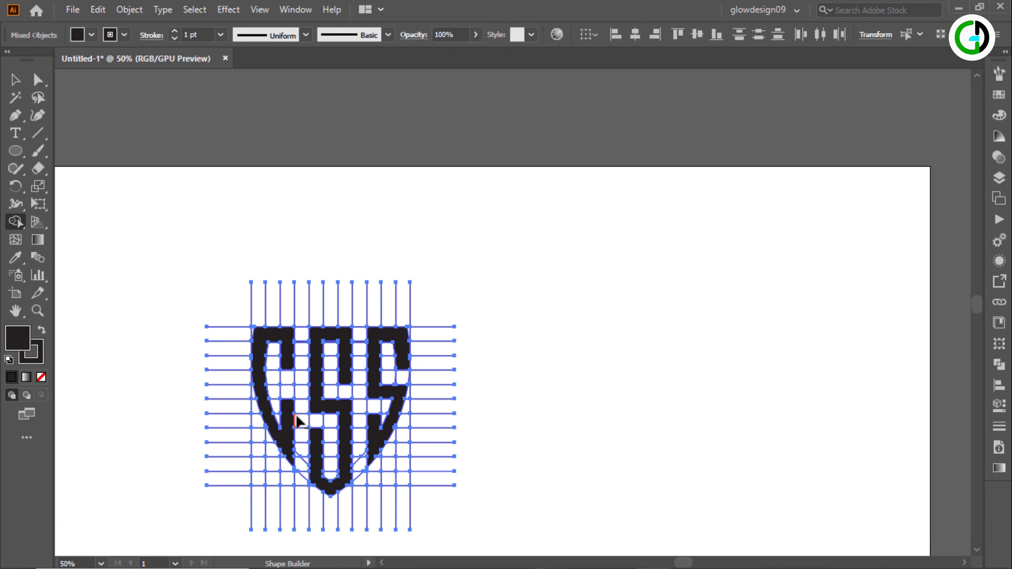
Deselect the artwork, leave the Shape Builder tool and select the three black letter shapes together without the grid lines.
scroll(280, 381, "up", 2)
left_click(21, 82)
left_click(128, 101)
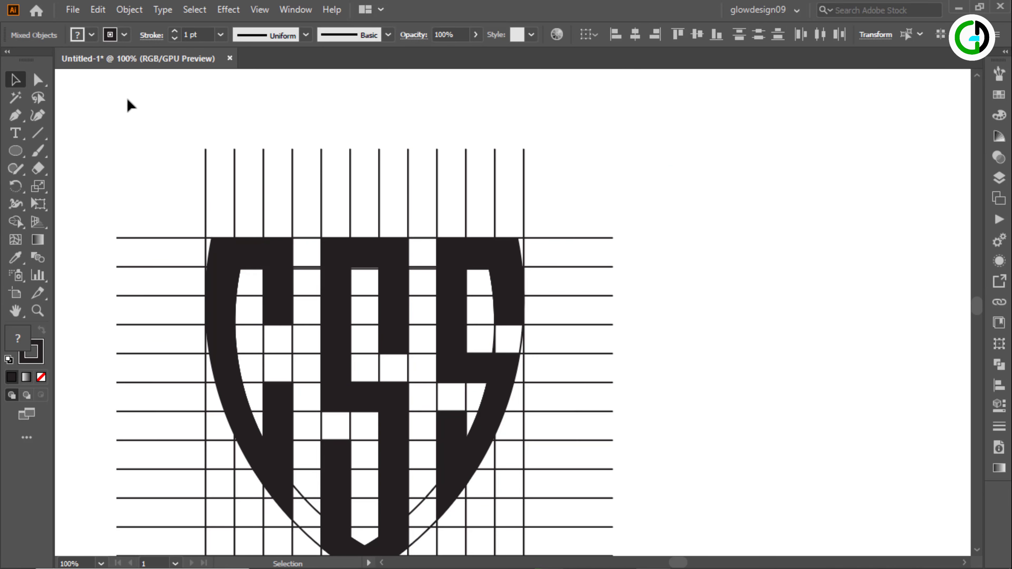
left_click_drag(255, 287, 344, 206)
left_click(374, 323)
left_click_drag(389, 331, 283, 332)
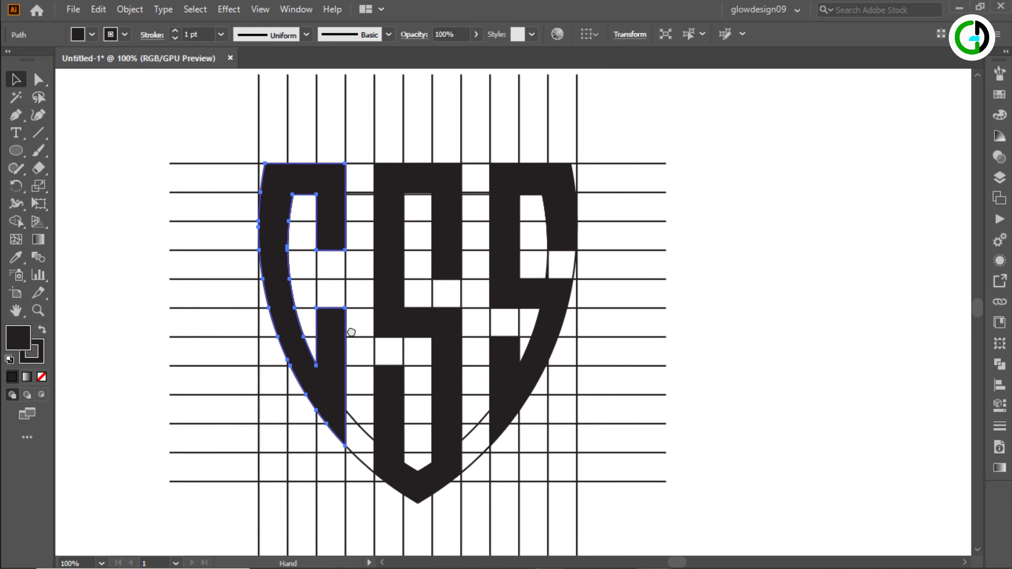
left_click(434, 295)
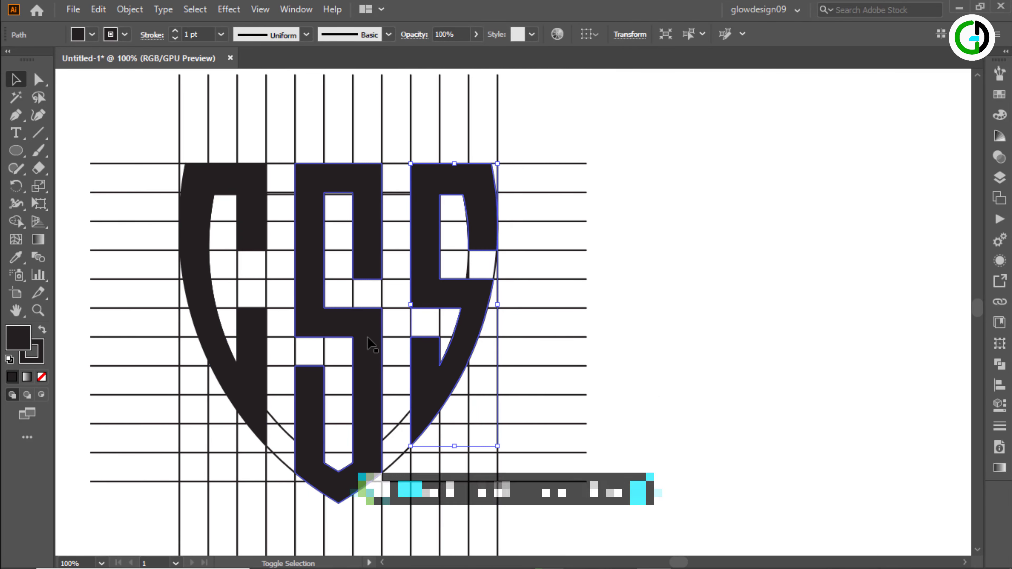
left_click(368, 345, "shift")
left_click(257, 346, "shift")
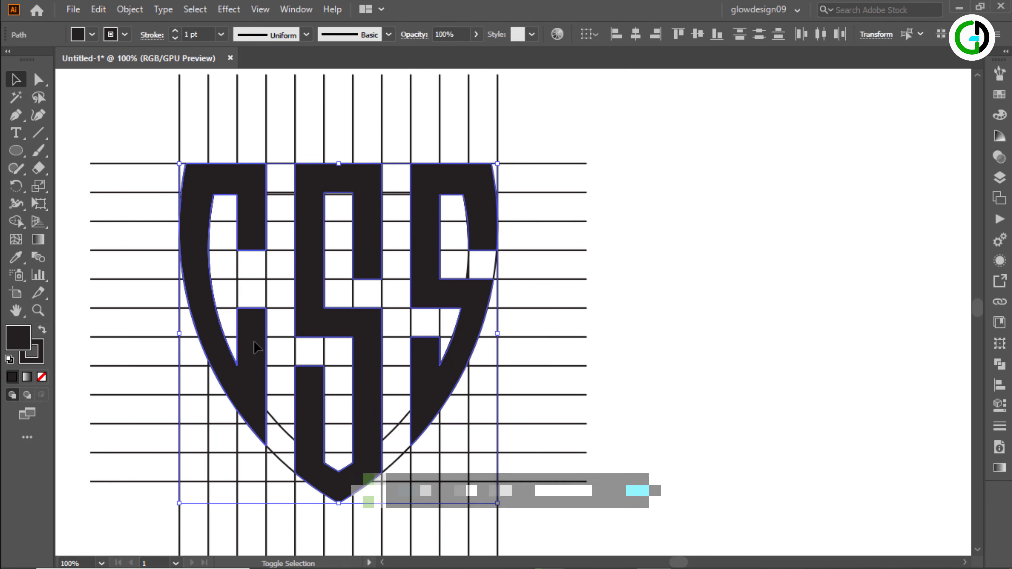
Move the three black letters clear of the construction grid and delete all the leftover grid lines.
left_click_drag(254, 344, 725, 348)
scroll(430, 277, "down", 2)
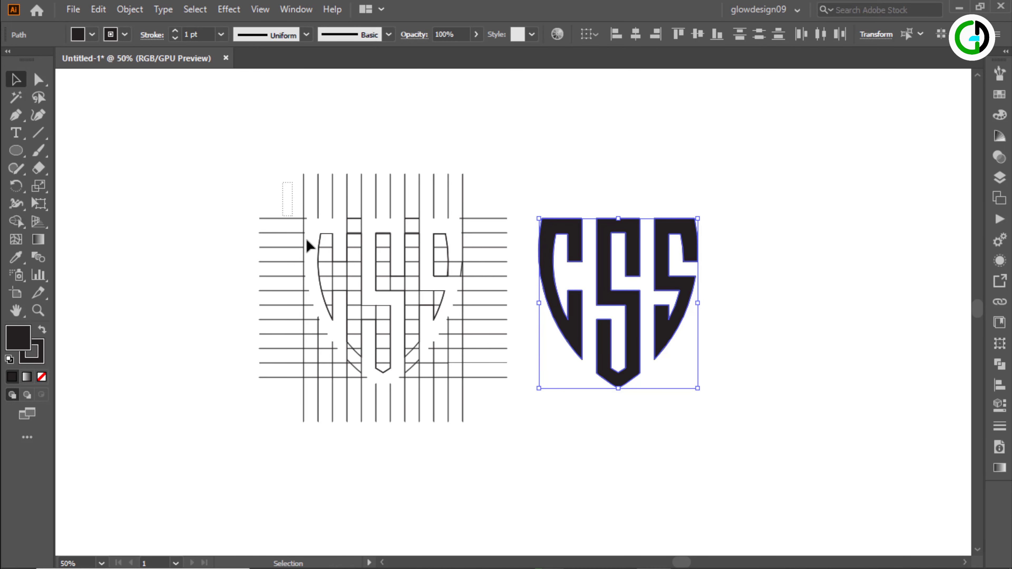
left_click_drag(462, 454, 469, 460)
key("Delete")
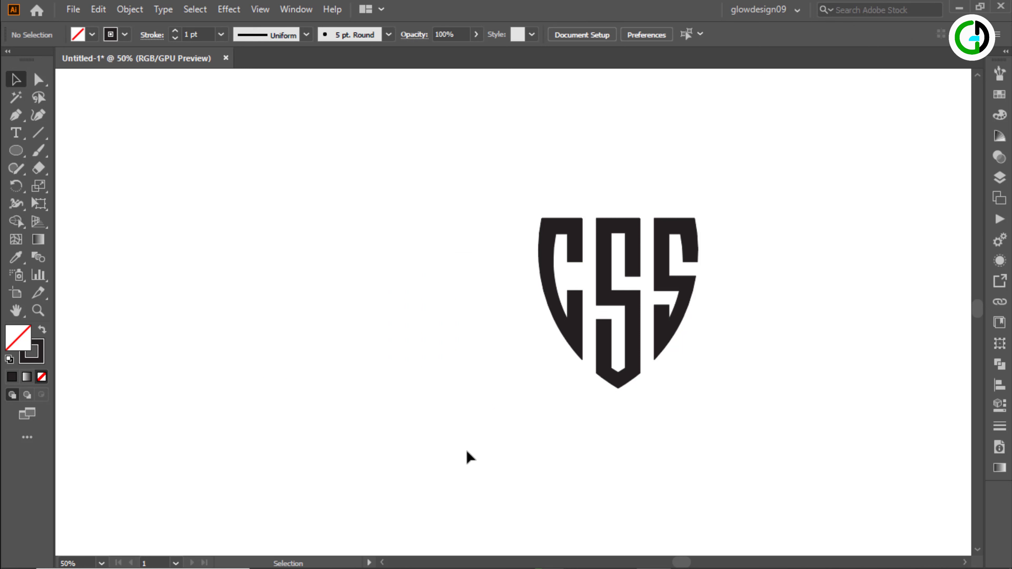
Move the three letters together back toward the artboard's middle and enlarge them proportionally from their centre to nearly twice their size.
left_click_drag(532, 210, 685, 385)
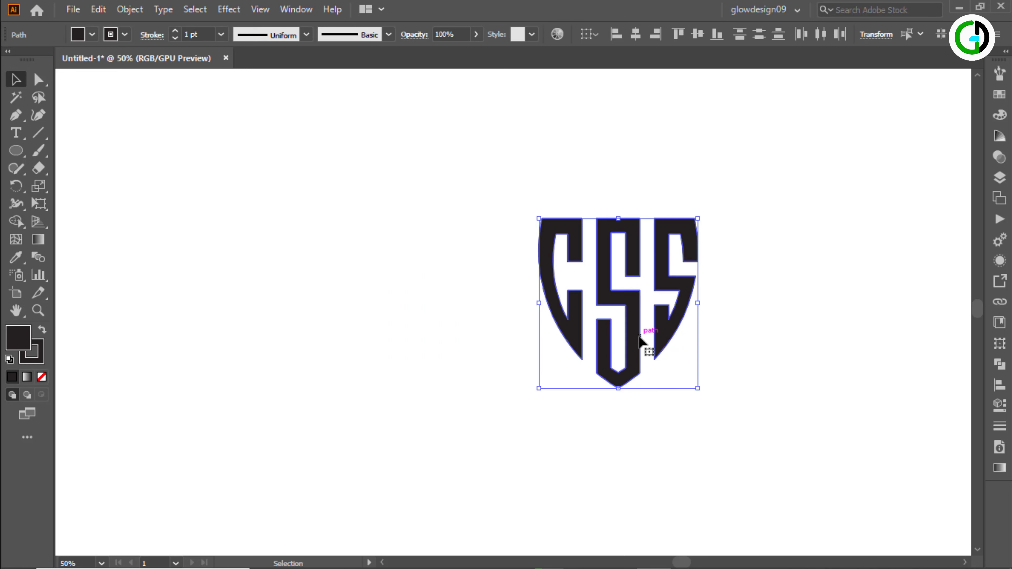
left_click_drag(646, 339, 484, 341)
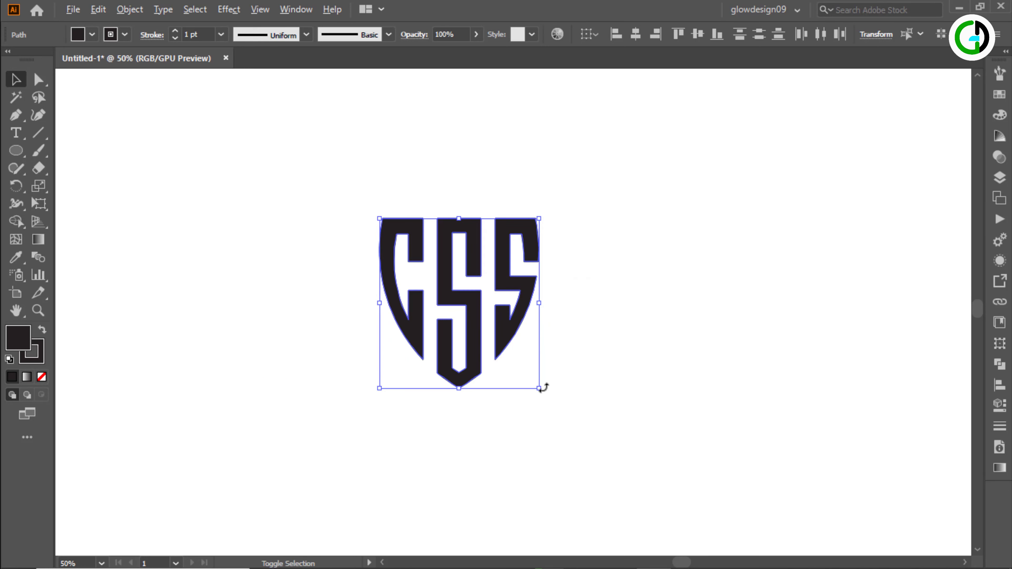
left_click_drag(542, 390, 641, 477)
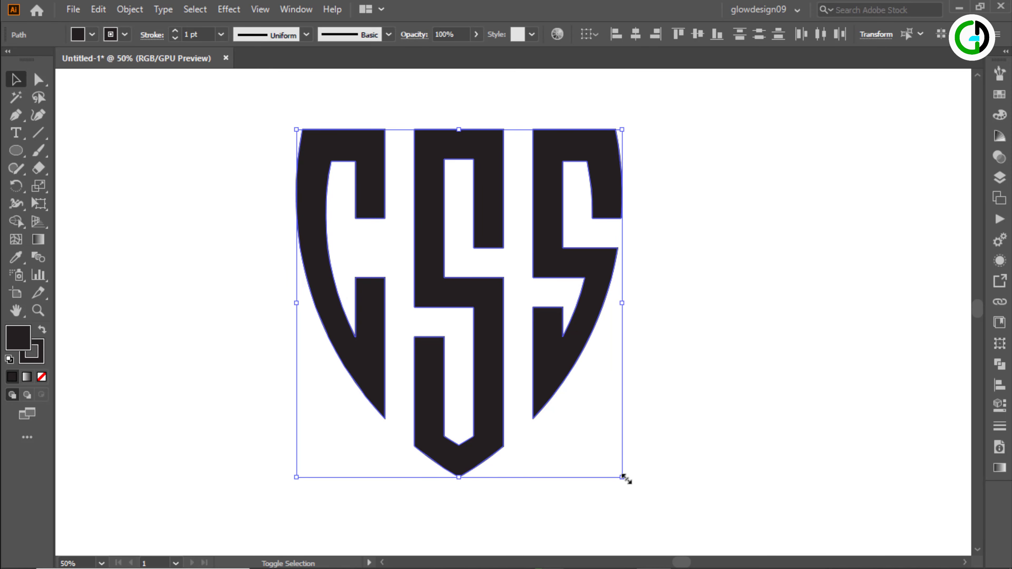
left_click_drag(625, 478, 643, 503)
key("ctrl+plus")
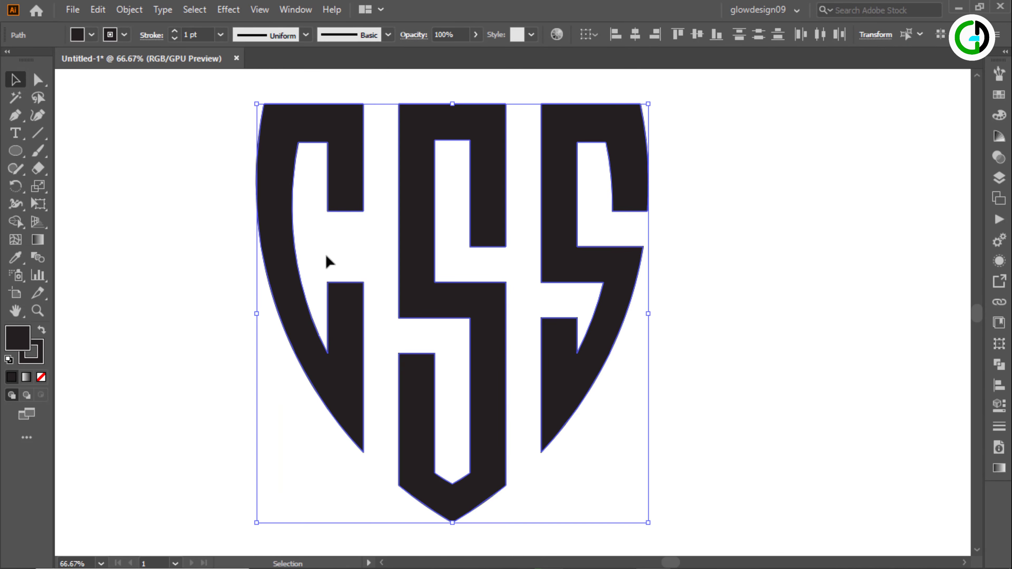
Thicken the stroke of the three selected letters to 10 pt.
left_click(174, 31)
left_click(174, 31)
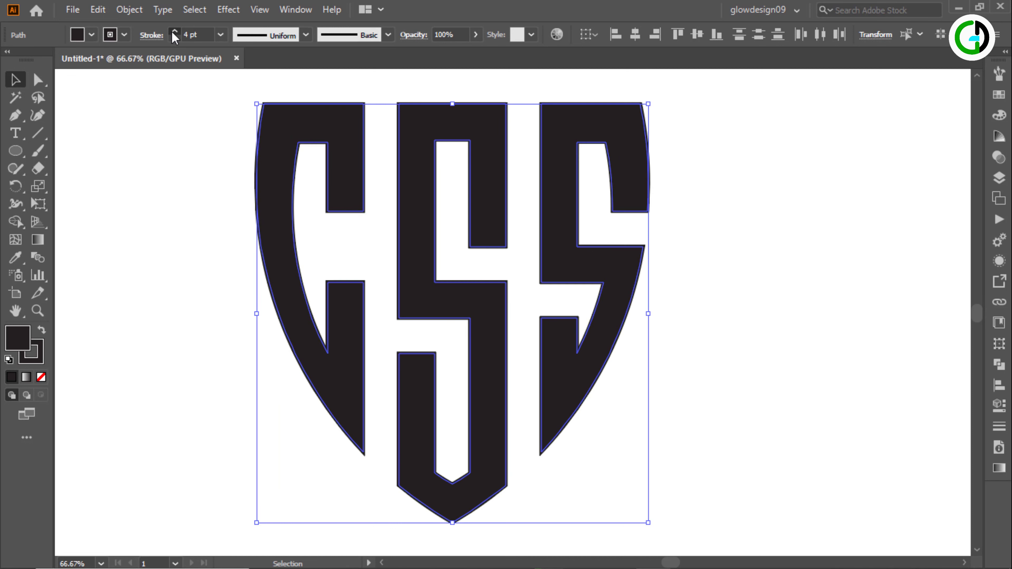
left_click(175, 31)
left_click(174, 31)
left_click(175, 31)
left_click(174, 32)
left_click(174, 32)
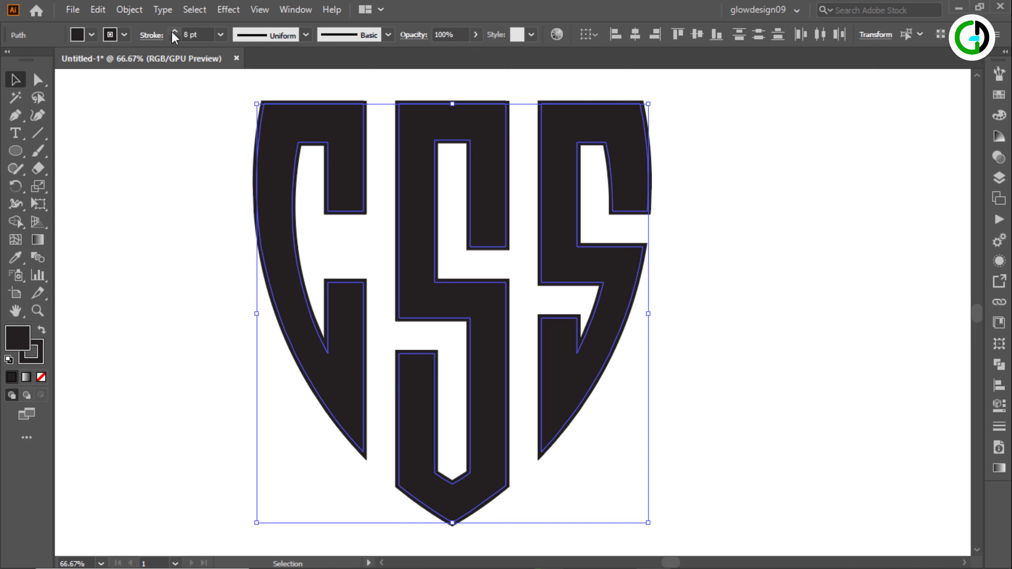
left_click(175, 32)
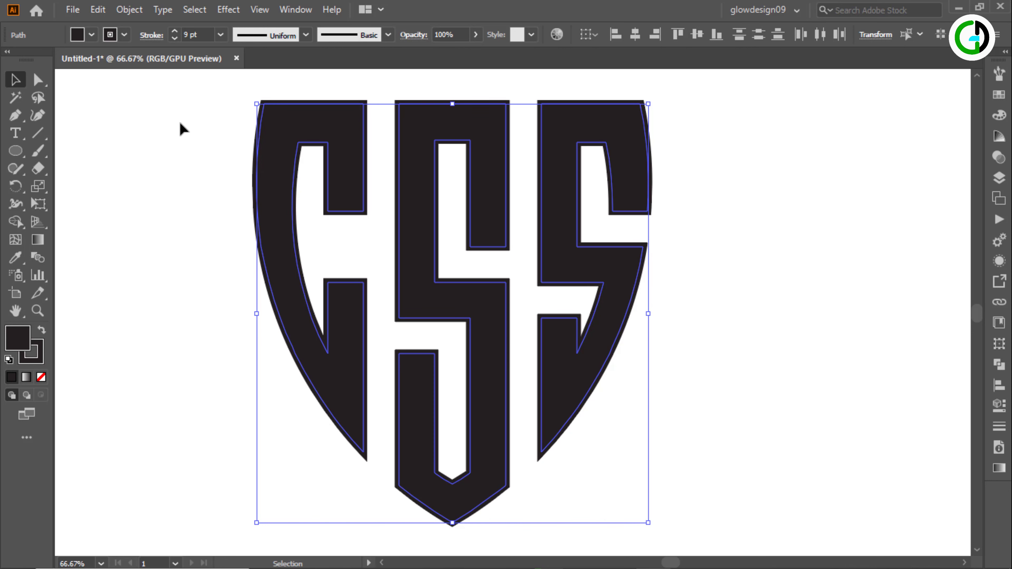
left_click(175, 31)
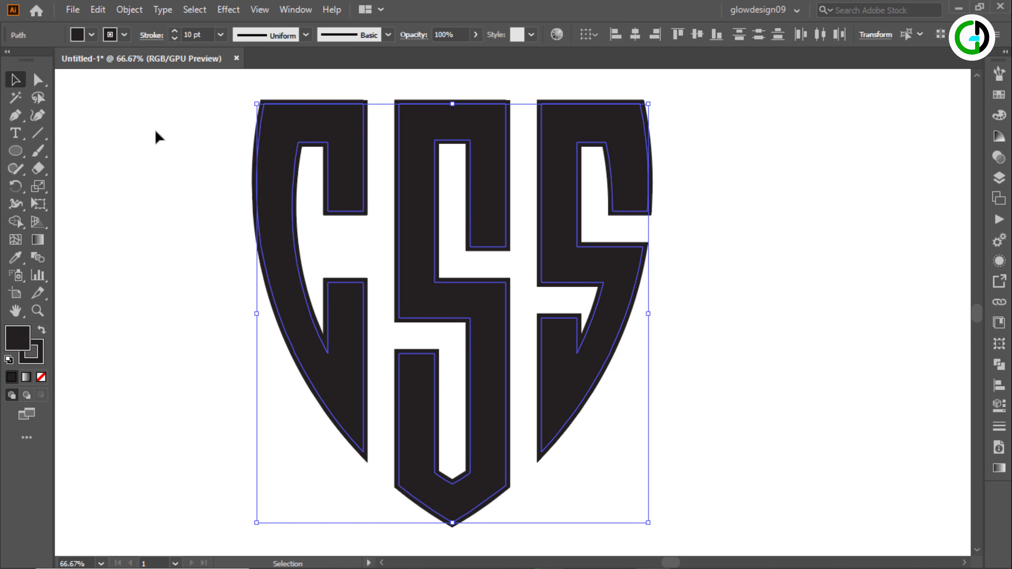
Reselect all three letters and convert their strokes to filled shapes with Outline Stroke.
left_click(156, 136)
left_click_drag(171, 151, 589, 343)
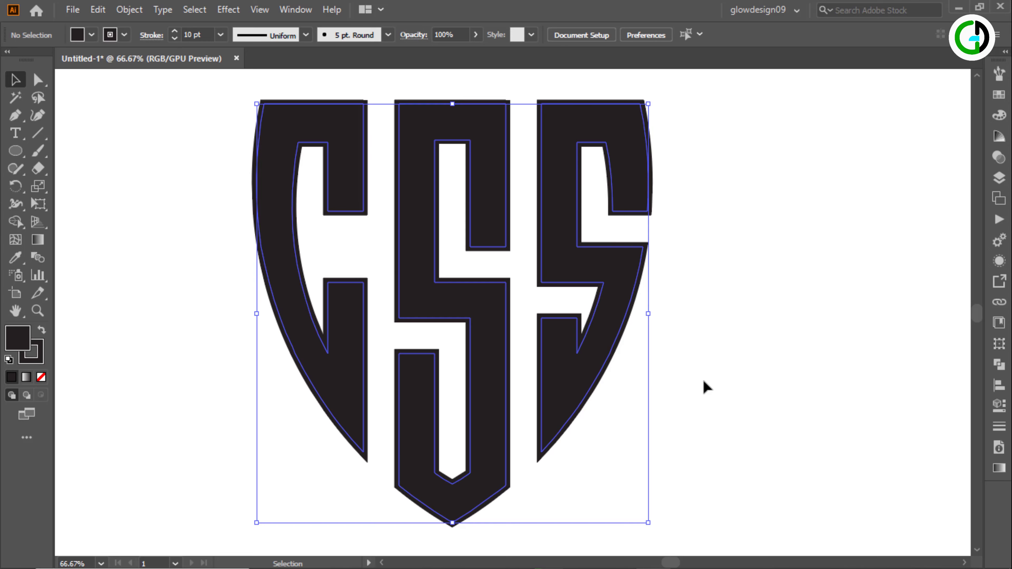
left_click(128, 11)
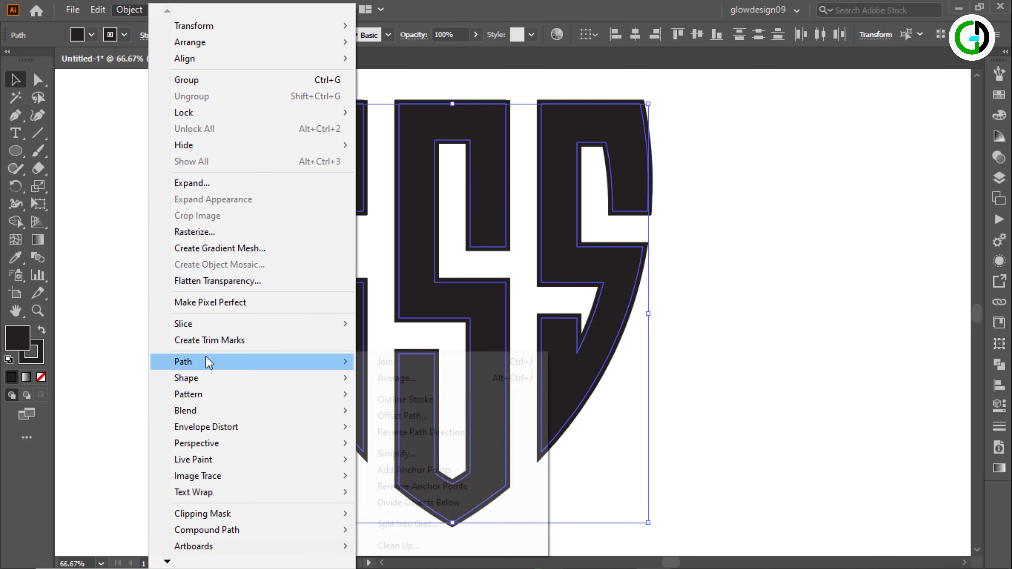
mouse_move(206, 361)
left_click(401, 399)
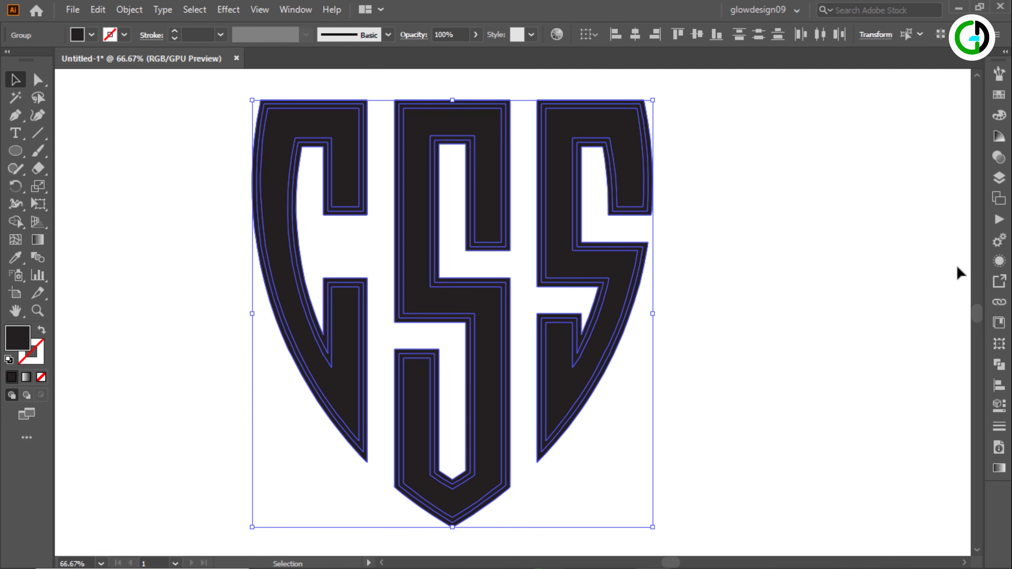
Unite the outlined strokes and fills with Pathfinder into solid letter shapes and deselect them.
left_click(1001, 367)
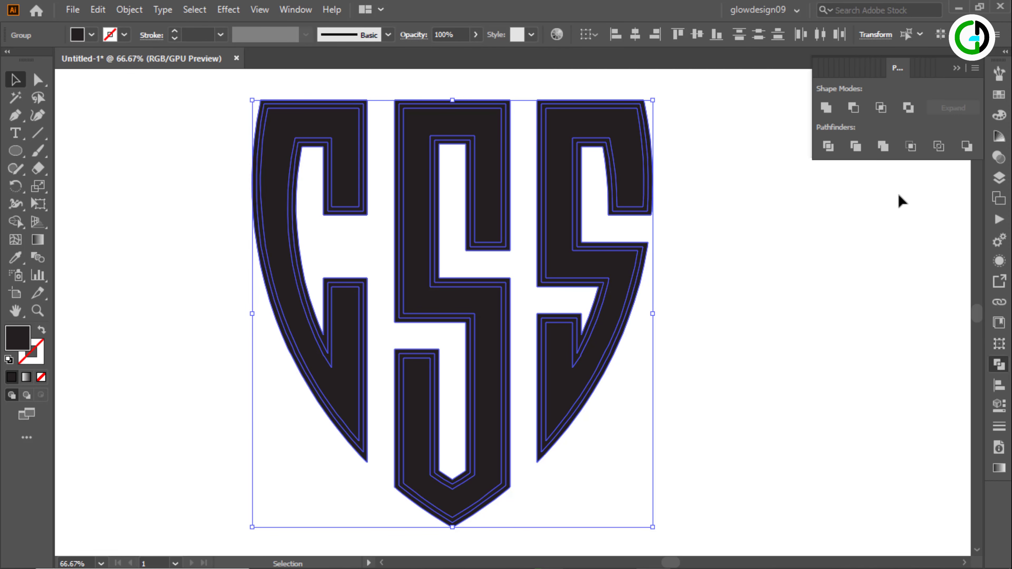
left_click(824, 112)
left_click(739, 241)
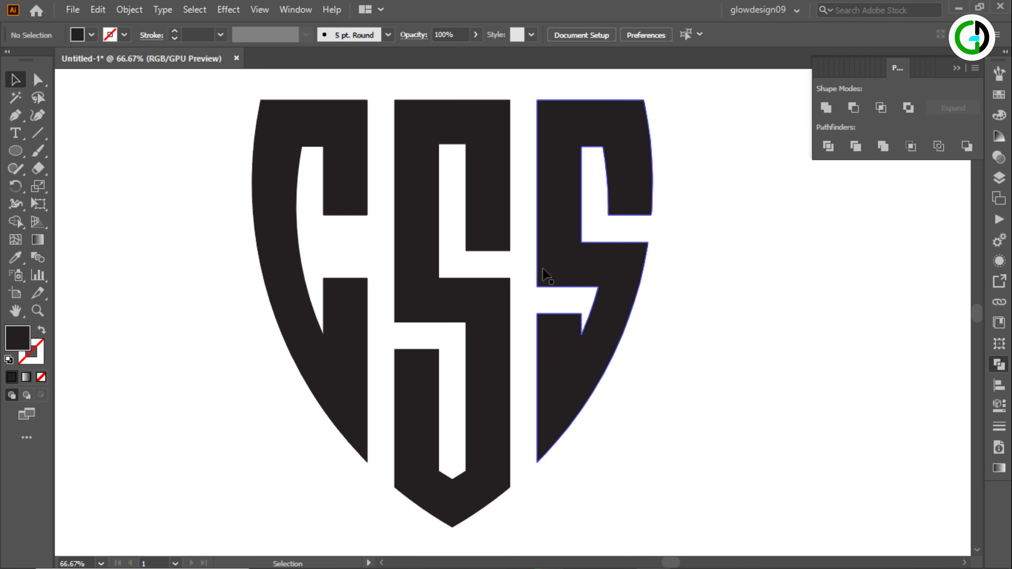
scroll(542, 274, "down", 2)
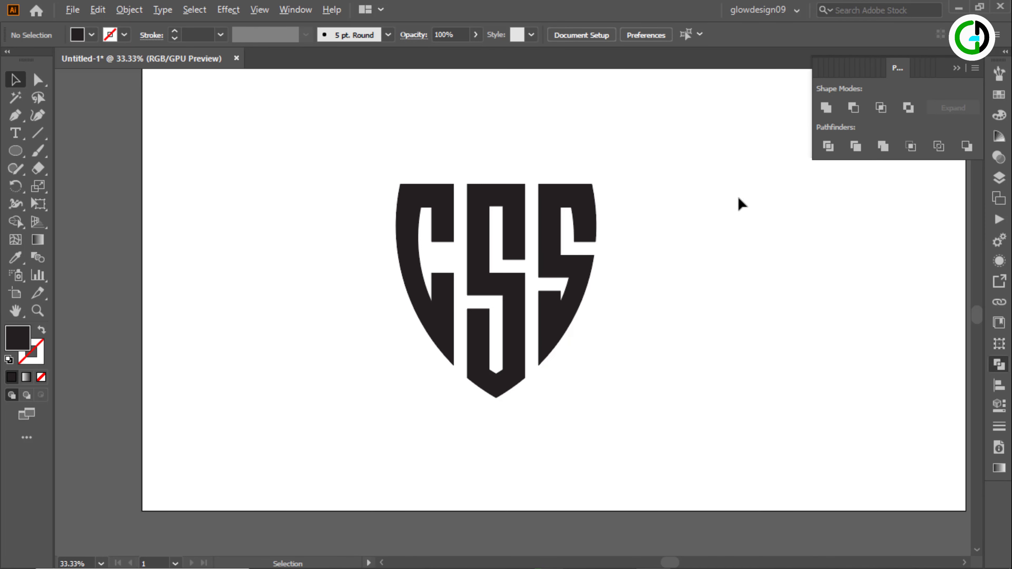
left_click(954, 69)
Draw a dark, stroke-free rectangle covering the whole artboard as a background.
scroll(766, 253, "right", 3)
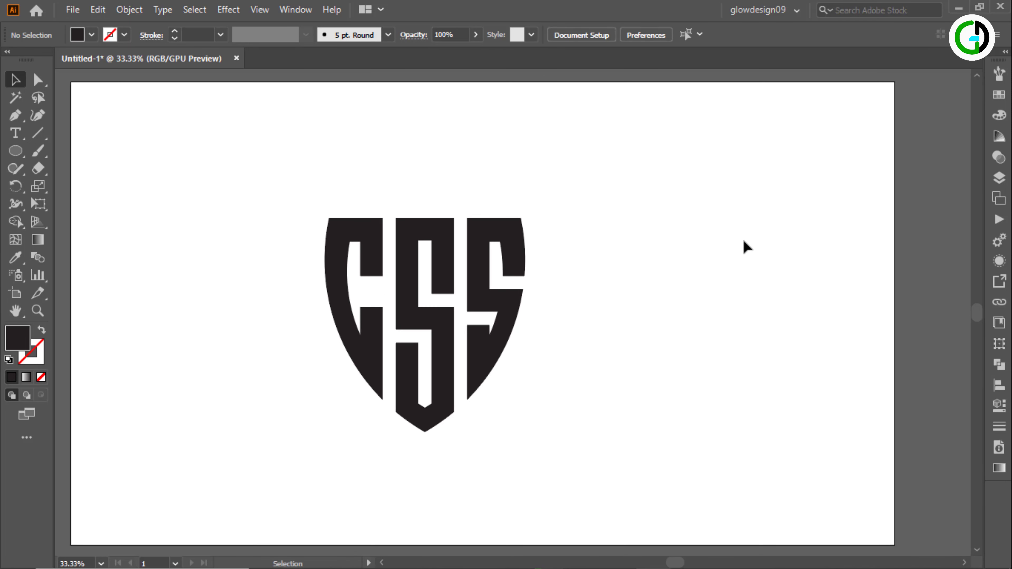
scroll(744, 244, "down", 1)
left_click_drag(316, 183, 232, 186)
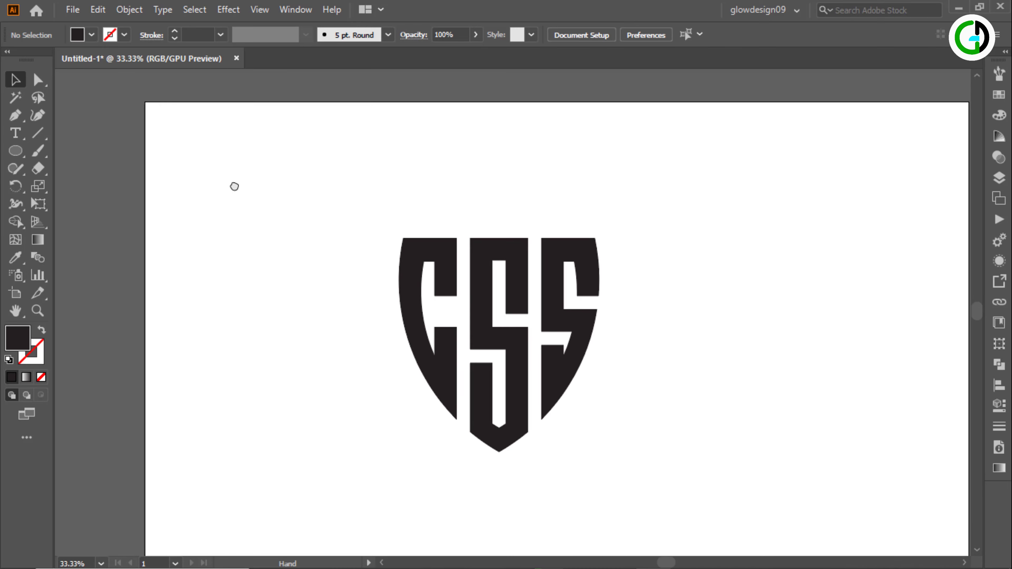
left_click_drag(15, 151, 63, 151)
left_click_drag(156, 120, 776, 467)
key("v")
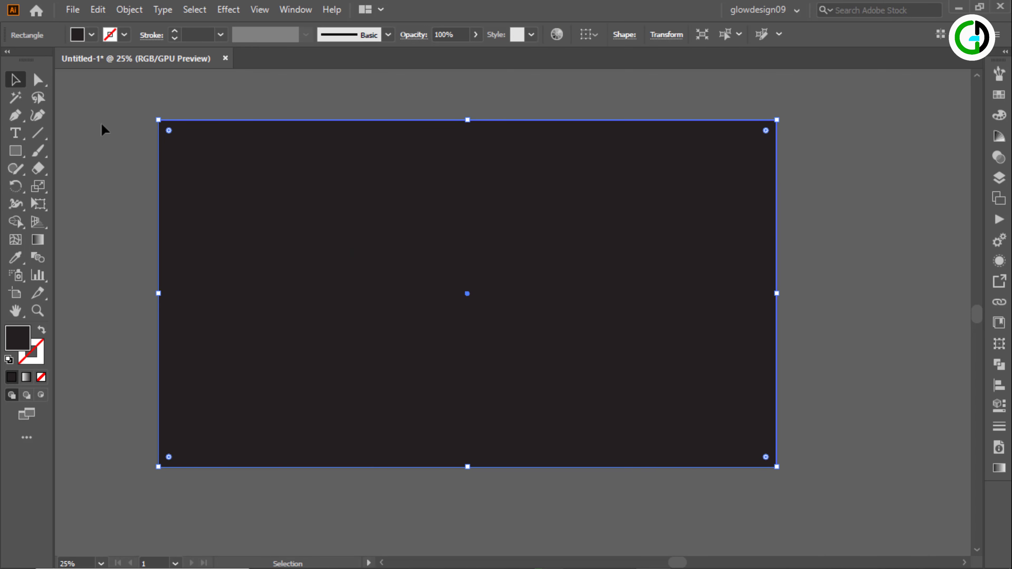
Send the dark background rectangle to the back, behind the letters, and deselect it.
right_click(219, 173)
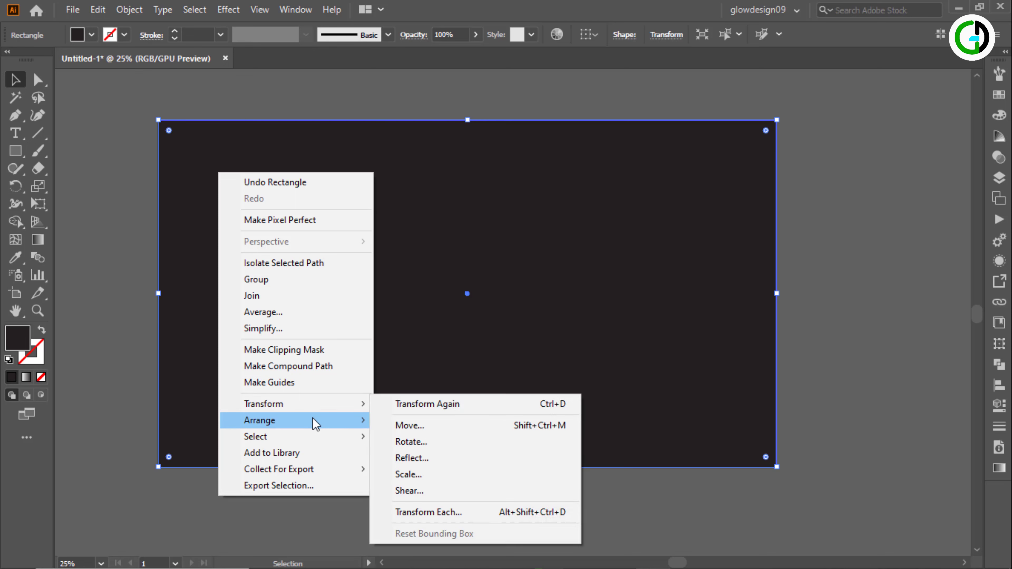
mouse_move(314, 420)
left_click(431, 475)
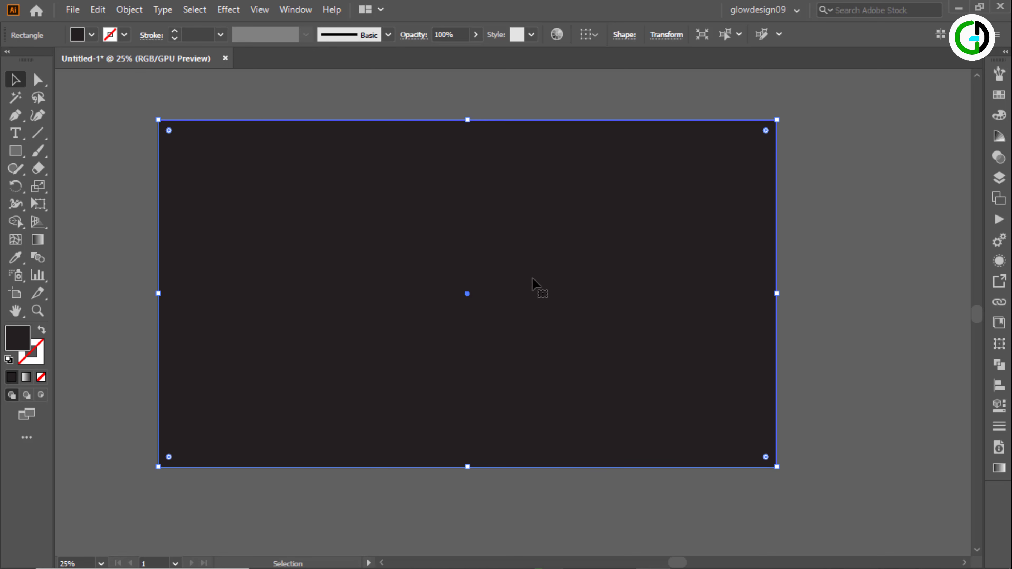
left_click(816, 209)
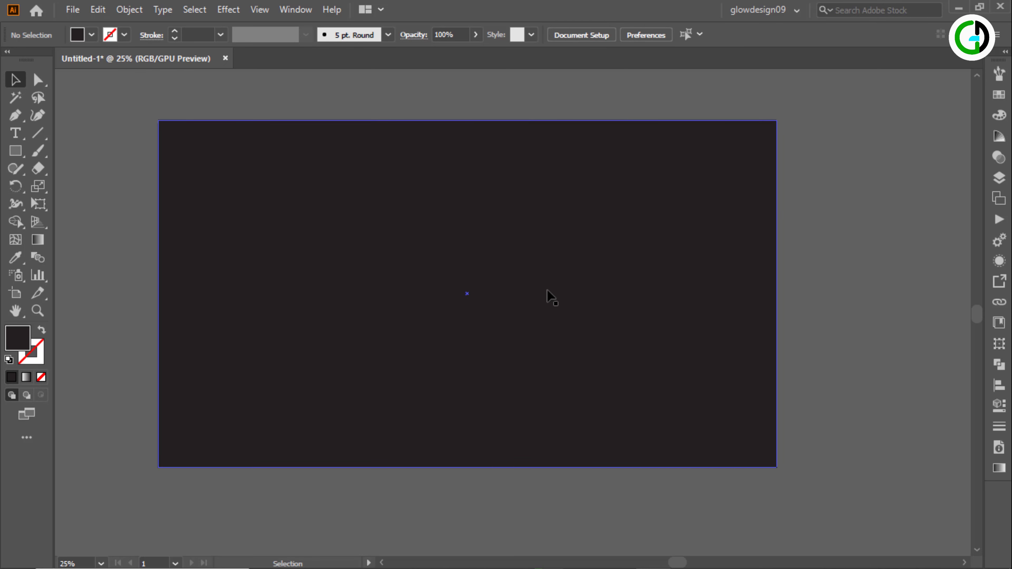
Fill the letter group with white (ffffff) and deselect it.
left_click(471, 272)
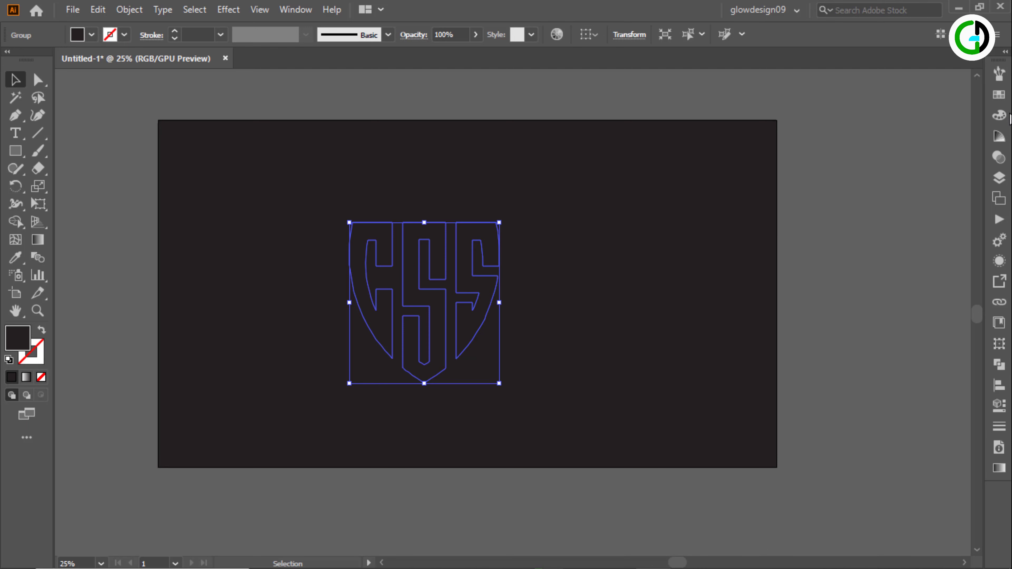
left_click(1001, 118)
left_click(836, 168)
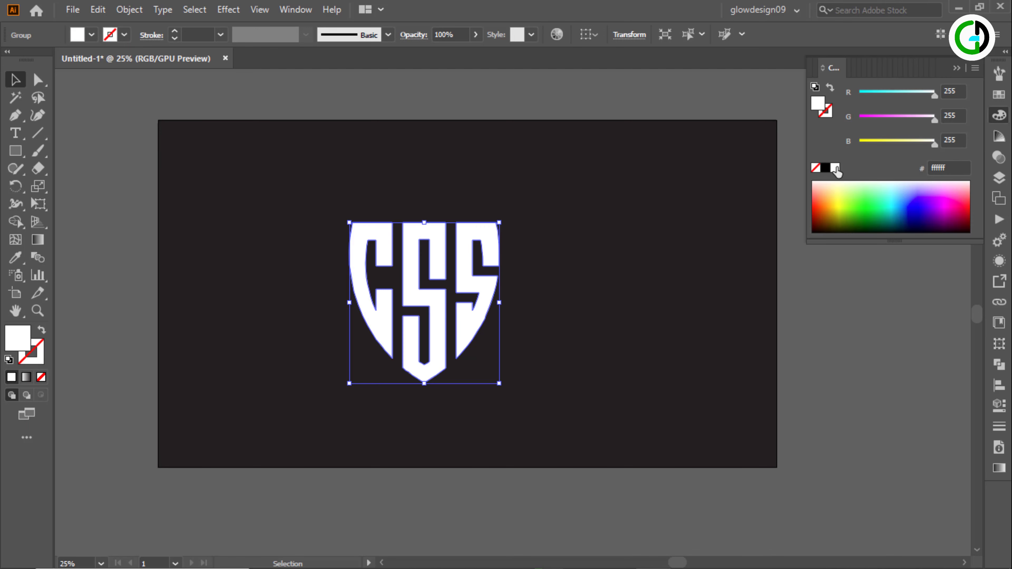
left_click(814, 258)
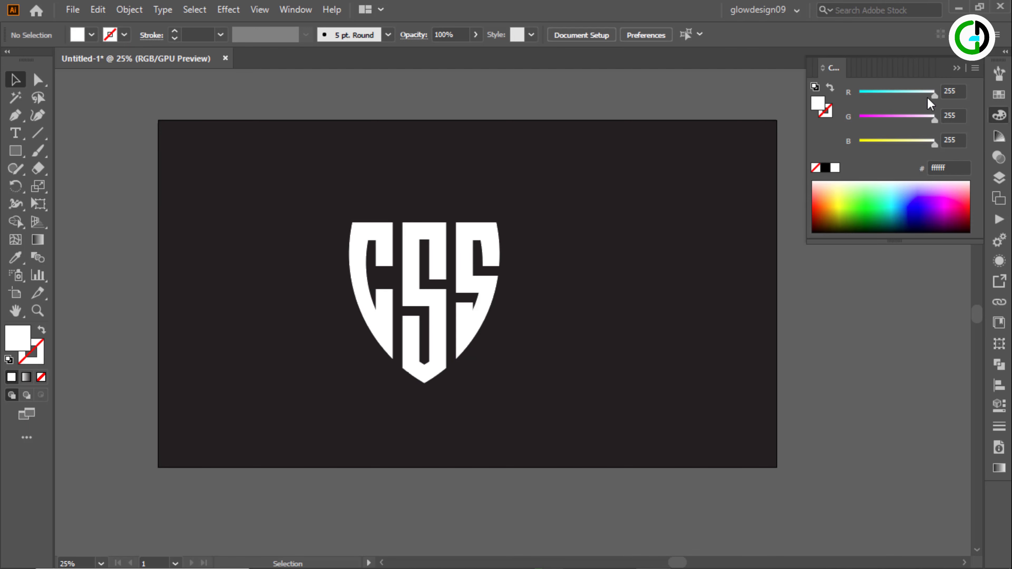
left_click(958, 70)
Align the white logo to the artboard, centred both horizontally and vertically.
left_click(480, 293)
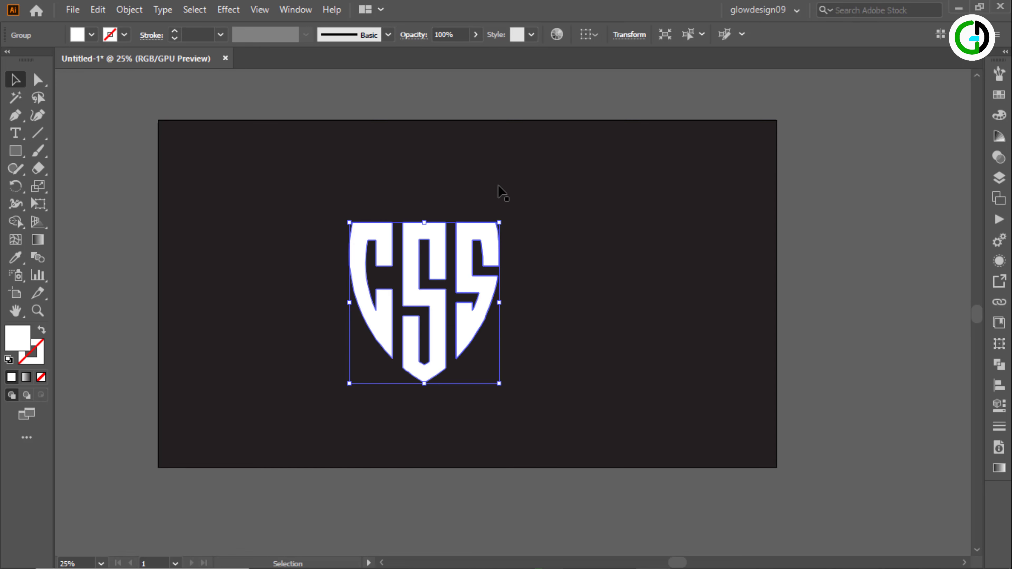
left_click(588, 35)
left_click(608, 85)
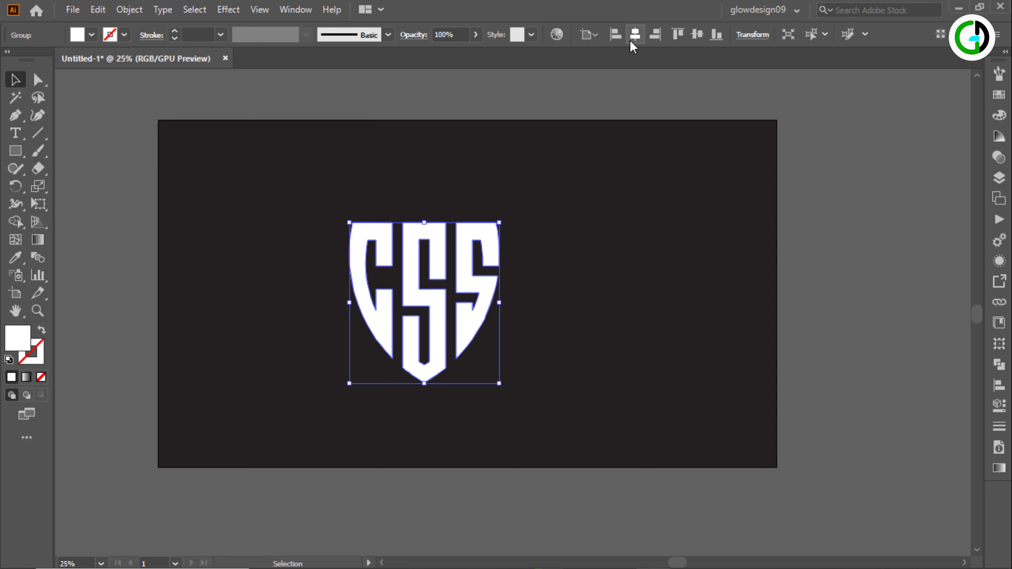
left_click(632, 40)
left_click(699, 40)
left_click(863, 149)
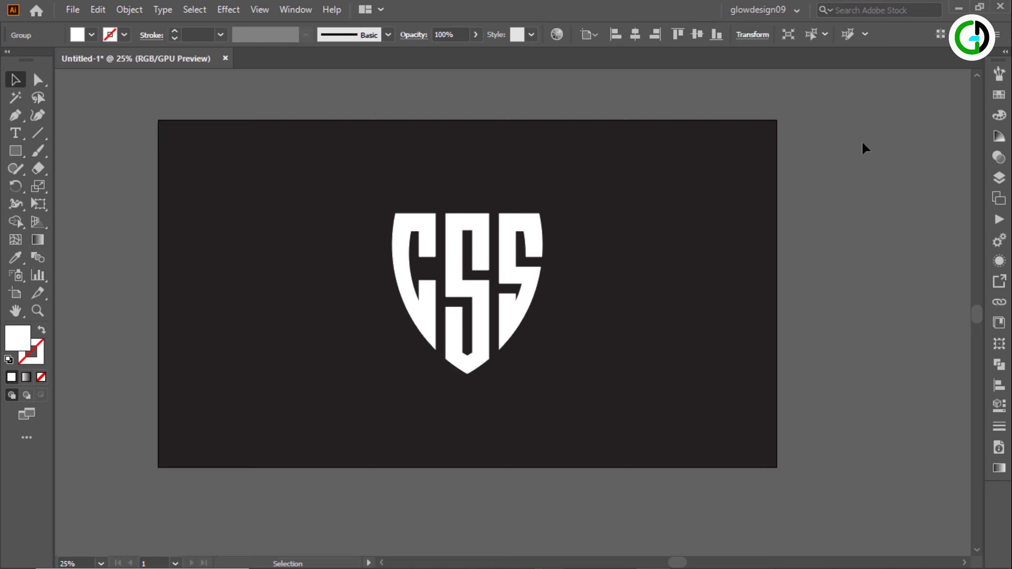
Enlarge the white logo proportionally from its centre to about two thirds of the artboard's height and deselect it.
left_click(517, 286)
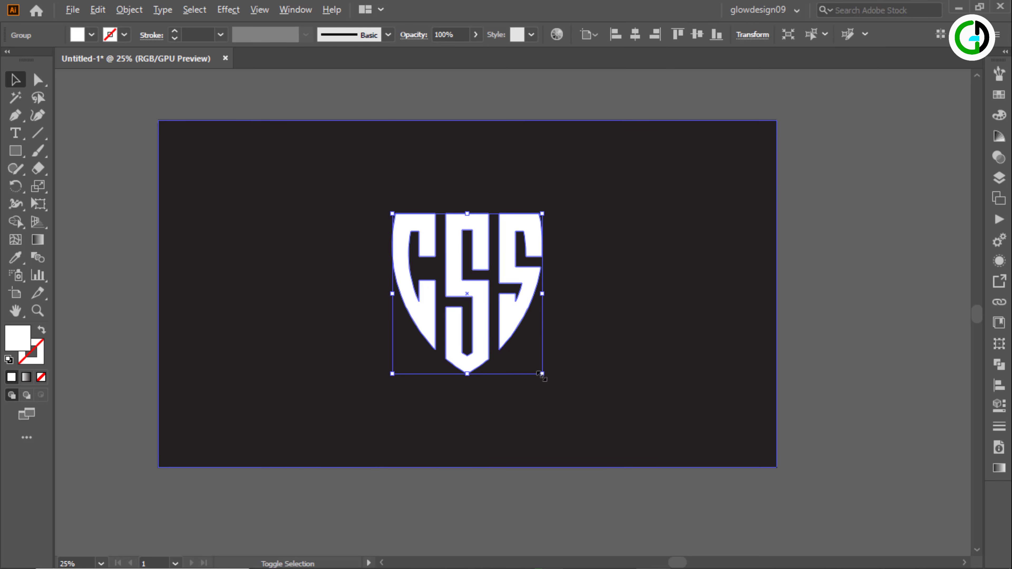
left_click_drag(542, 375, 581, 411)
left_click(879, 256)
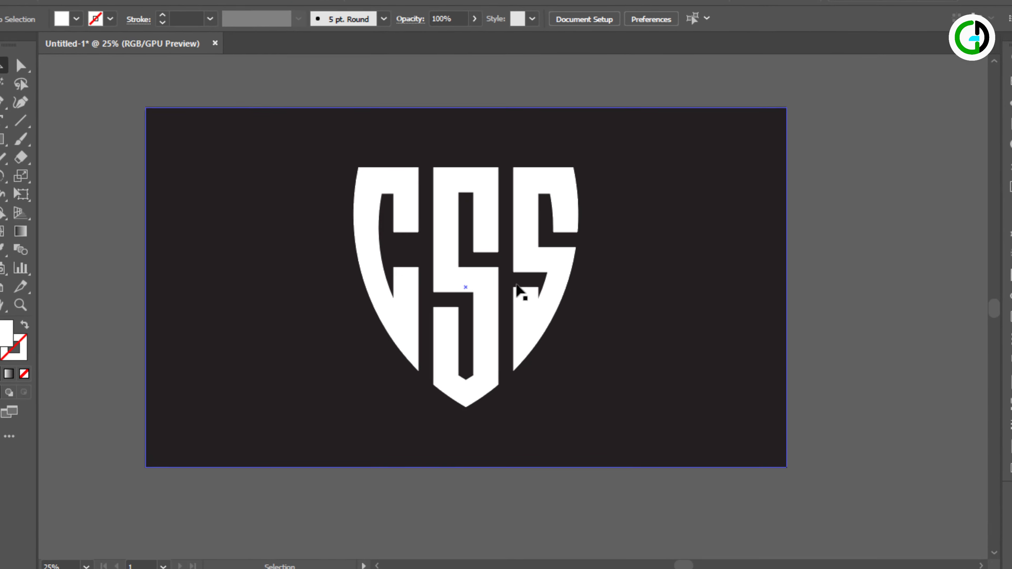
key("ctrl+plus")
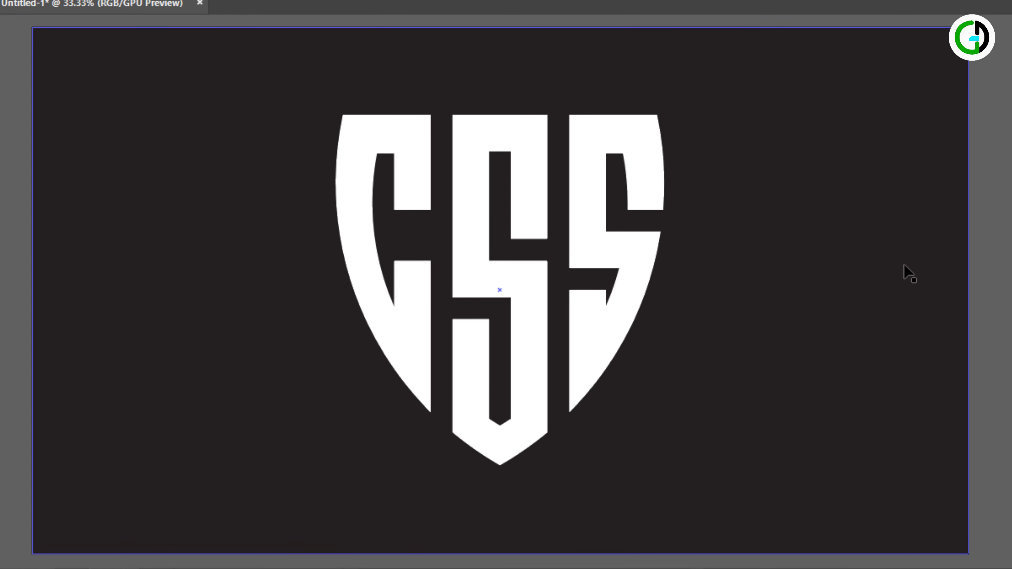